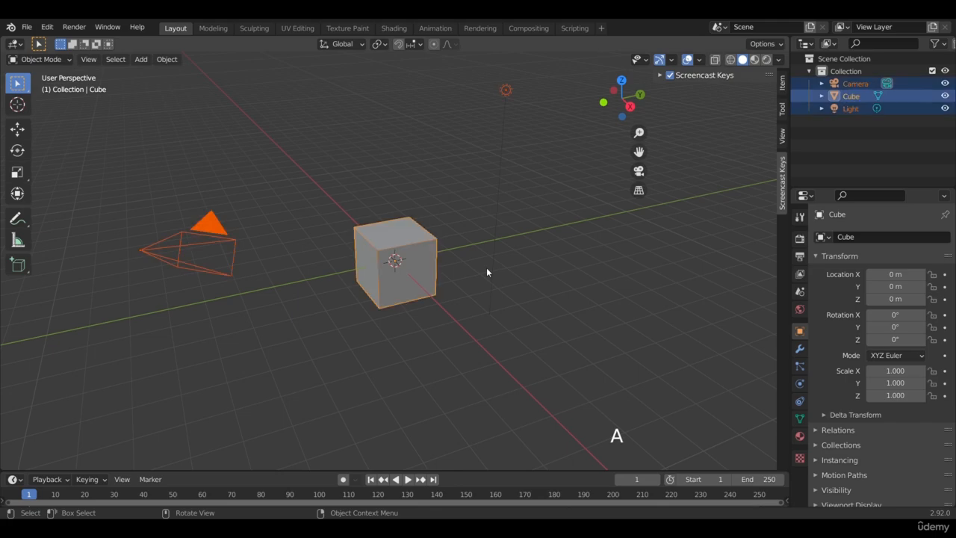
Delete the default camera, cube and light from the scene.
{"action": "key", "text": "x"}
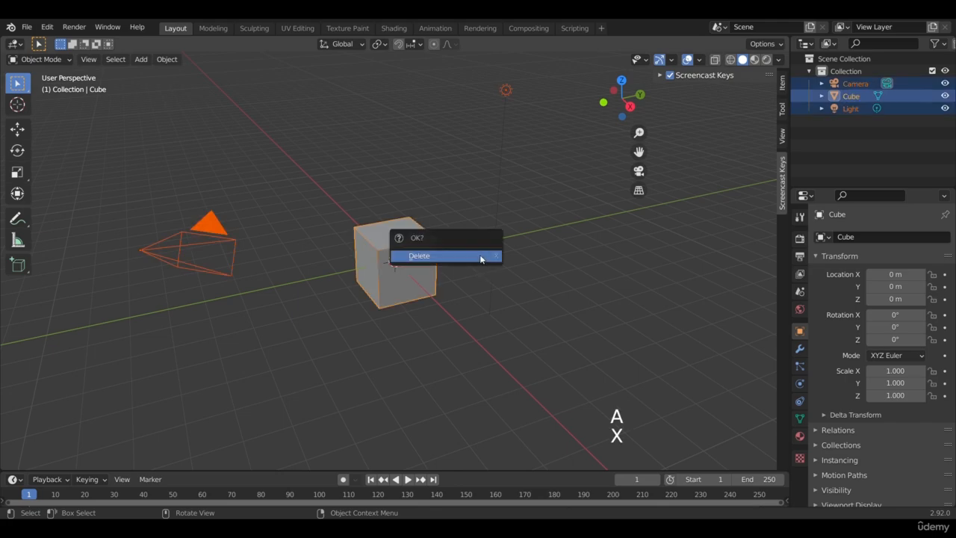
{"action": "left_click", "coordinate": [480, 257]}
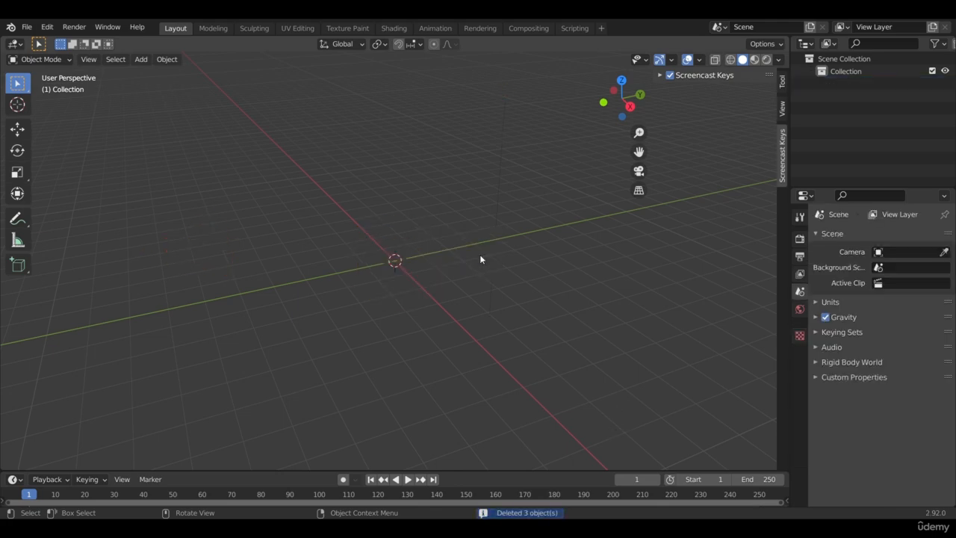
Load Robot.jpg from the REFERENCE IMAGES folder as a reference image aligned to the front orthographic view.
{"action": "key", "text": "KP_1"}
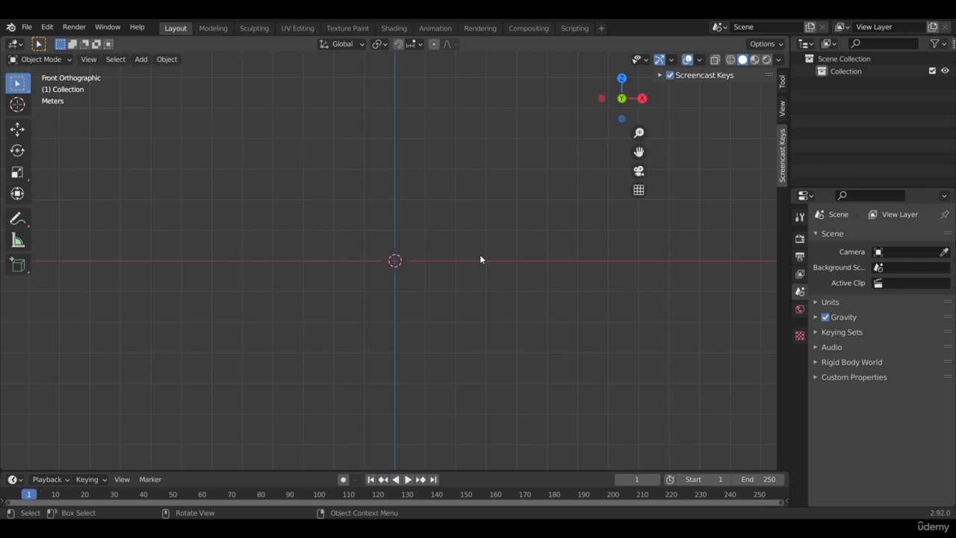
{"action": "middle_click_drag", "start_coordinate": [498, 262], "coordinate": [420, 316]}
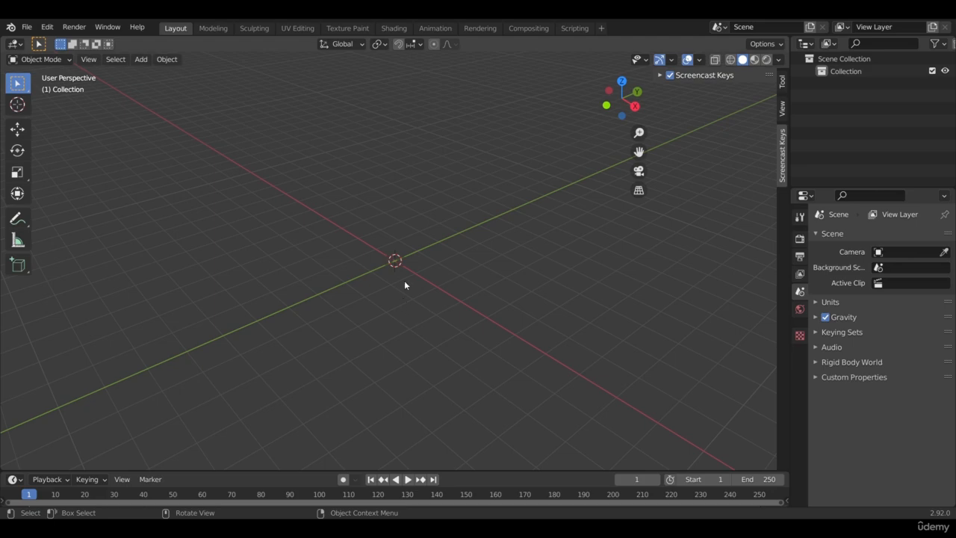
{"action": "key", "text": "KP_1"}
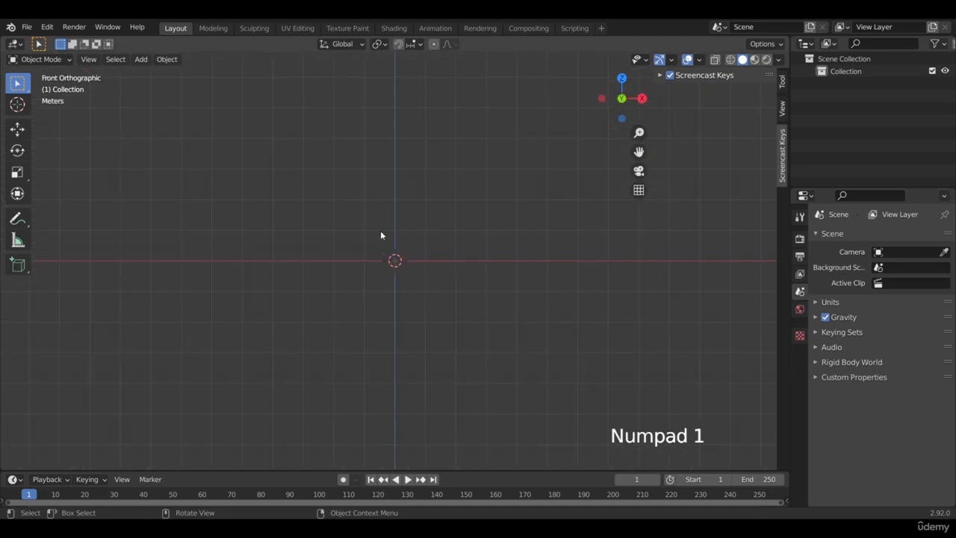
{"action": "key", "text": "shift+a"}
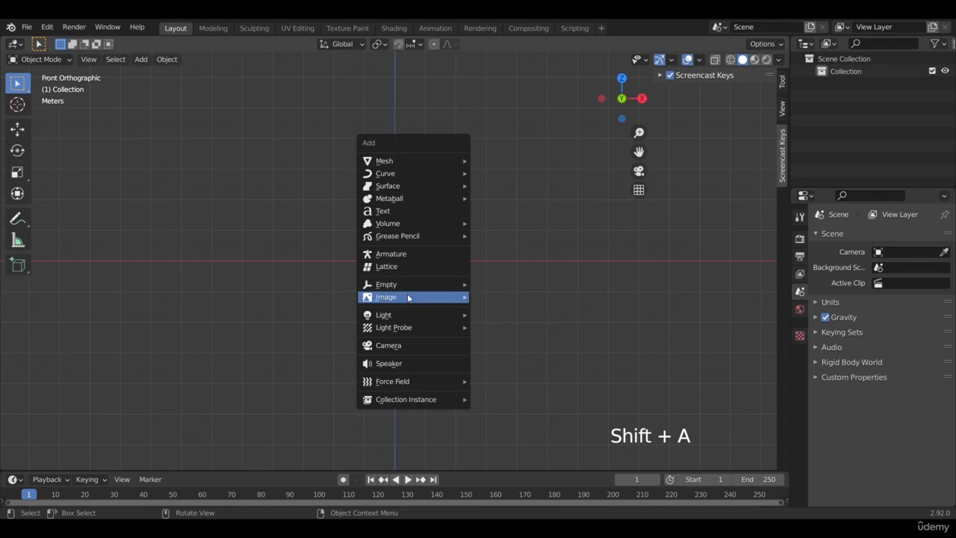
{"action": "mouse_move", "coordinate": [407, 297]}
{"action": "left_click", "coordinate": [489, 296]}
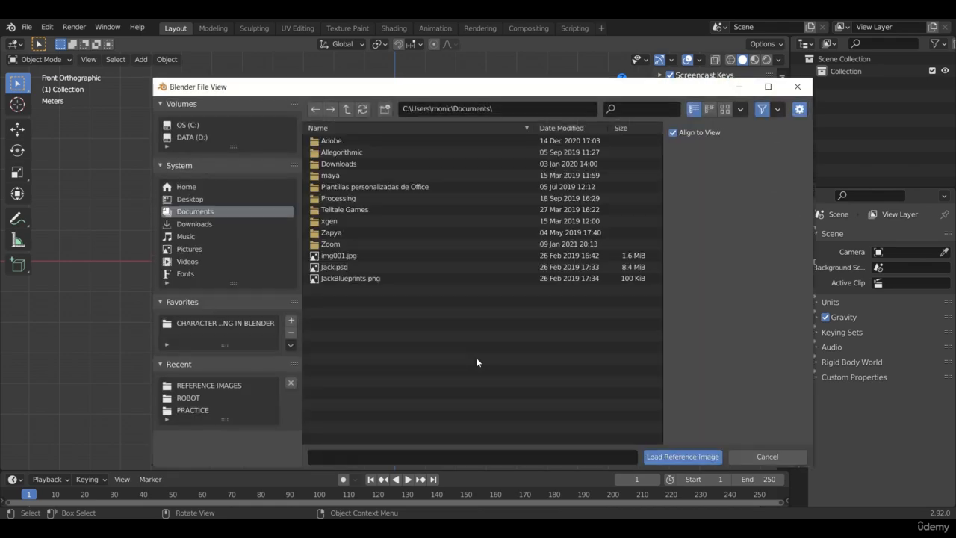
{"action": "left_click", "coordinate": [233, 323]}
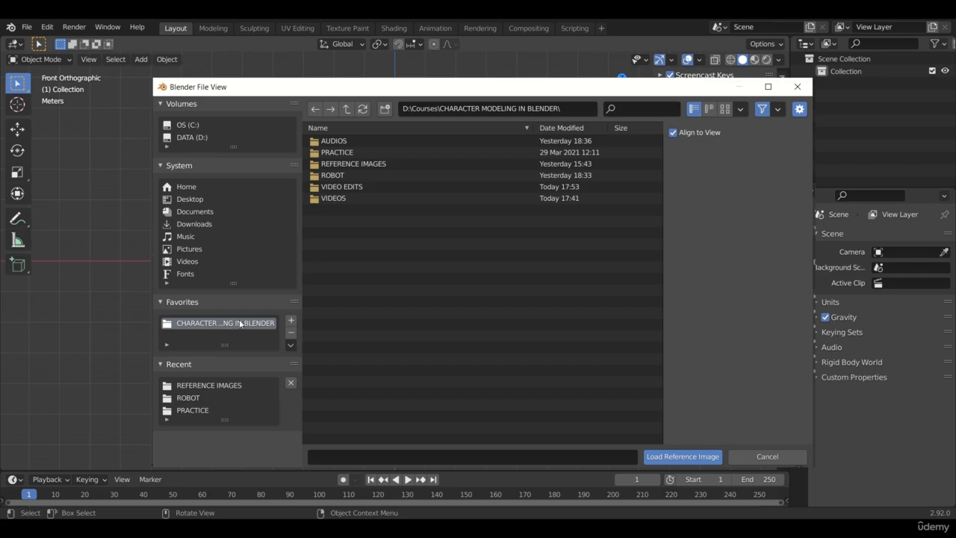
{"action": "double_click", "coordinate": [356, 164]}
{"action": "left_click", "coordinate": [358, 187]}
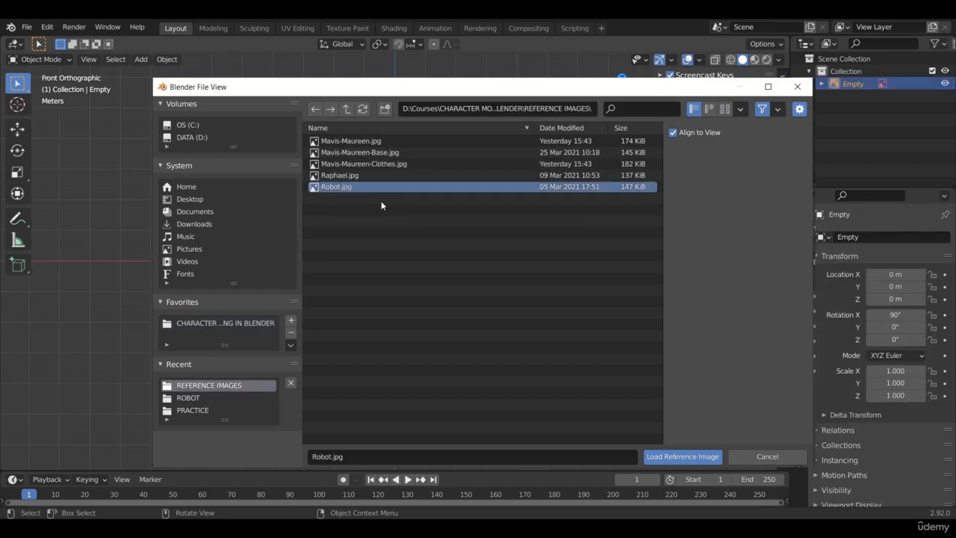
{"action": "double_click", "coordinate": [382, 188]}
{"action": "scroll", "coordinate": [485, 221], "scroll_direction": "up", "scroll_amount": 3}
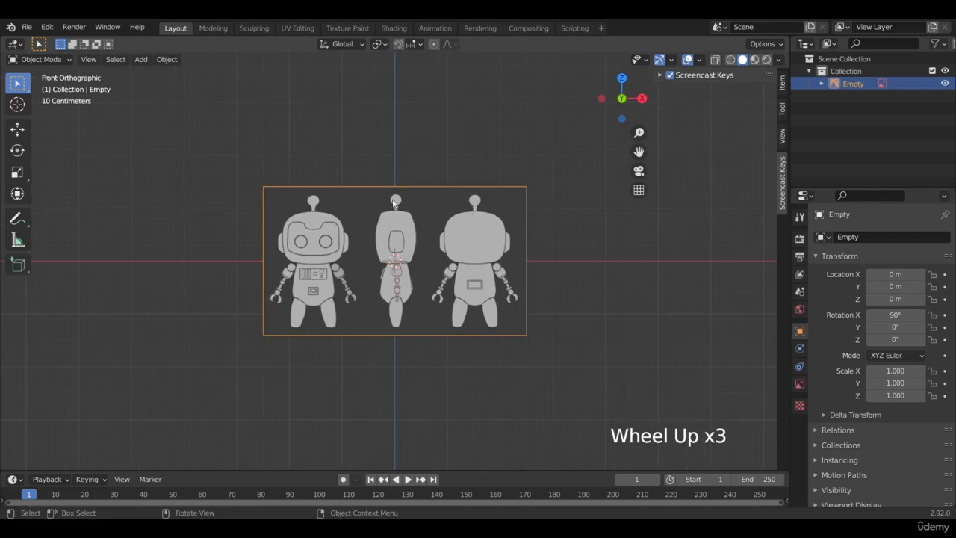
{"action": "middle_click_drag", "start_coordinate": [428, 225], "coordinate": [437, 232], "text": "shift"}
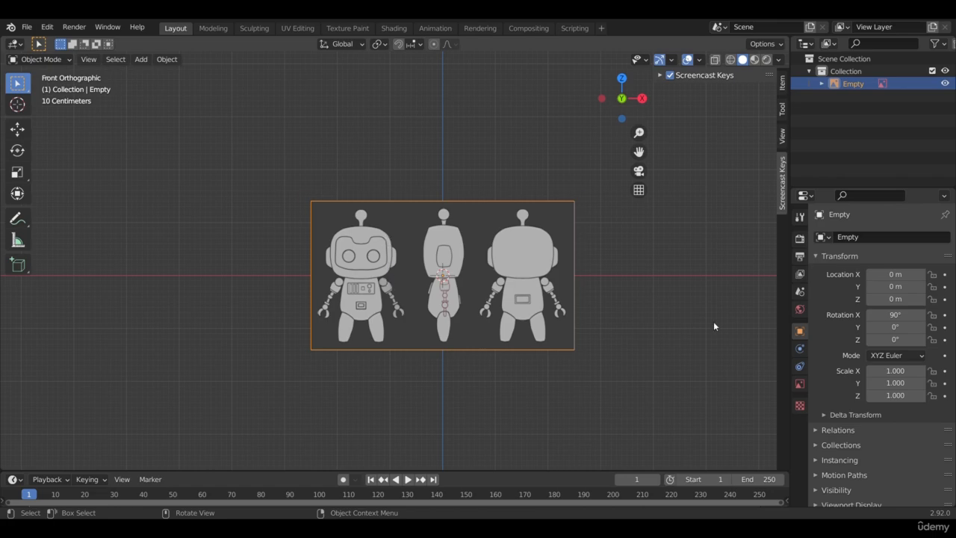
Add Robot.jpg as a second reference image from an angled perspective view.
{"action": "middle_click_drag", "start_coordinate": [347, 244], "coordinate": [256, 266]}
{"action": "scroll", "coordinate": [257, 267], "scroll_direction": "down", "scroll_amount": 4}
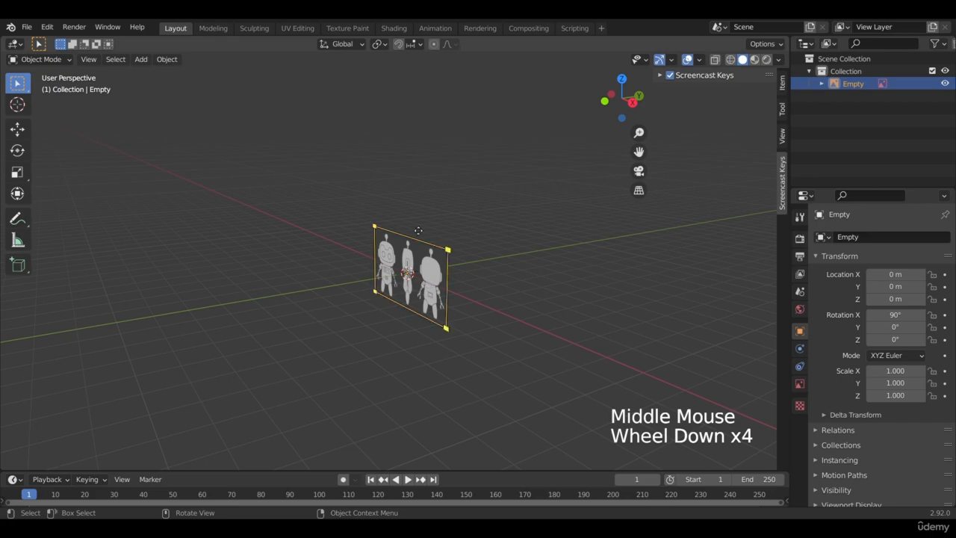
{"action": "key", "text": "shift+a"}
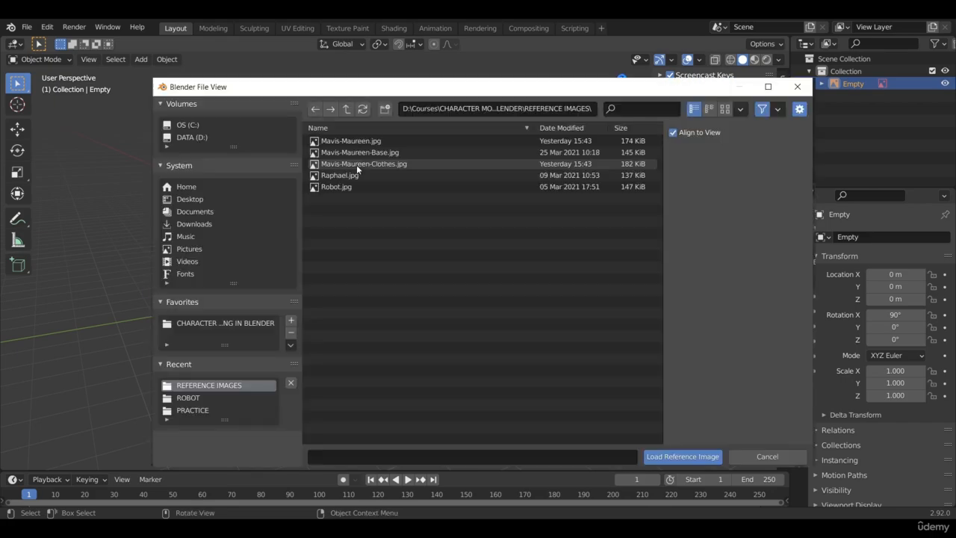
{"action": "left_click", "coordinate": [346, 186]}
{"action": "double_click", "coordinate": [382, 187]}
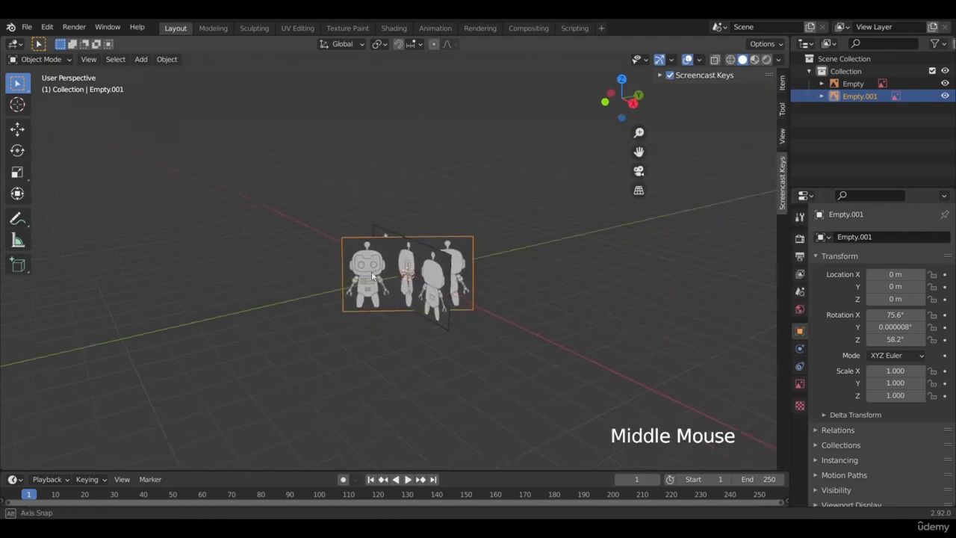
Inspect the tilted second reference image from several angles and delete it.
{"action": "middle_click_drag", "start_coordinate": [371, 271], "coordinate": [439, 275]}
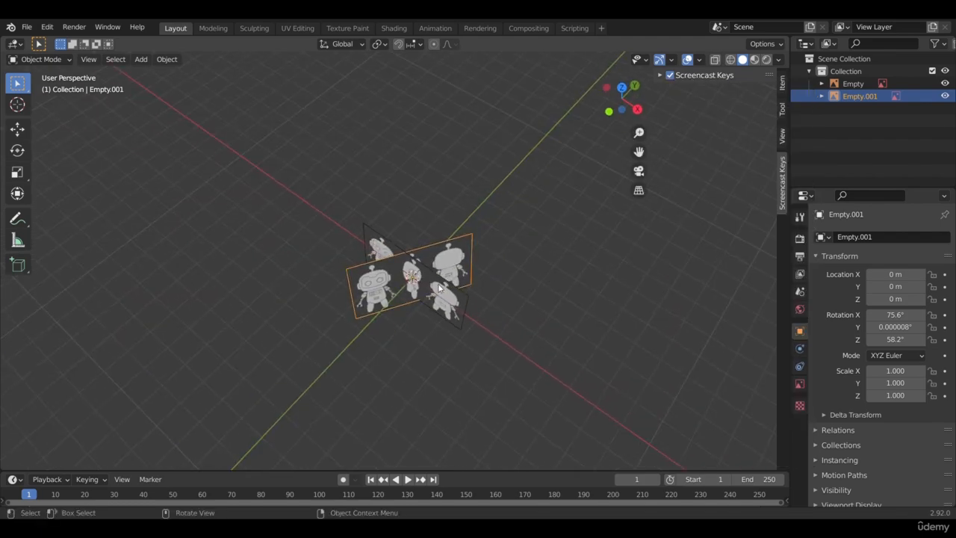
{"action": "middle_click_drag", "start_coordinate": [440, 289], "coordinate": [499, 344]}
{"action": "scroll", "coordinate": [476, 354], "scroll_direction": "up", "scroll_amount": 2}
{"action": "scroll", "coordinate": [476, 354], "scroll_direction": "down", "scroll_amount": 2}
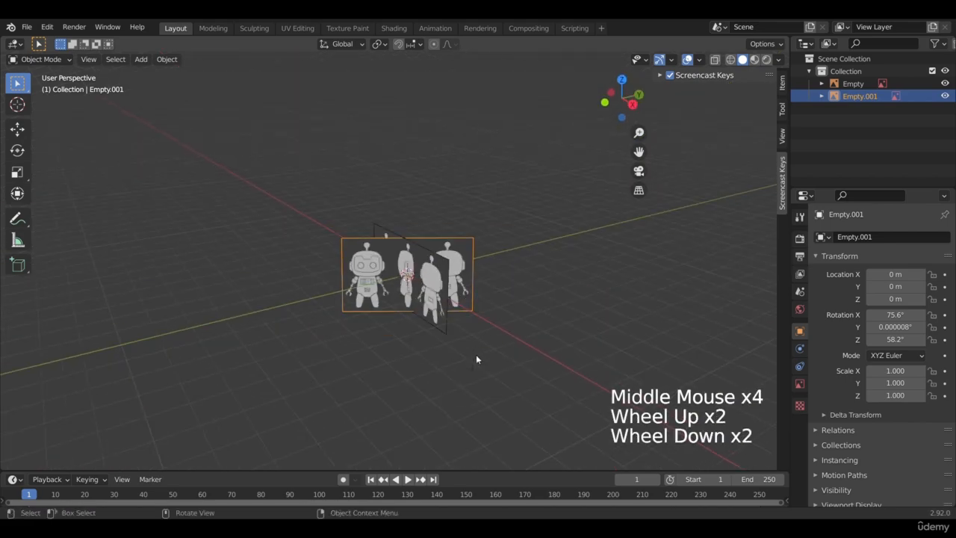
{"action": "left_click", "coordinate": [473, 278]}
{"action": "key", "text": "x"}
{"action": "left_click", "coordinate": [468, 271]}
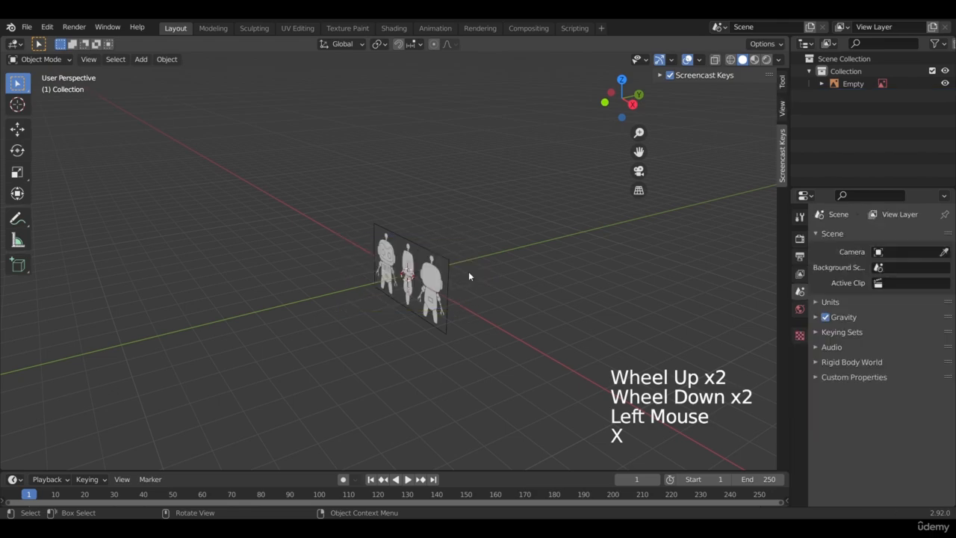
In front view, set the robot reference image's X offset to -0.19 so the front-facing robot sits on the vertical axis.
{"action": "key", "text": "KP_1"}
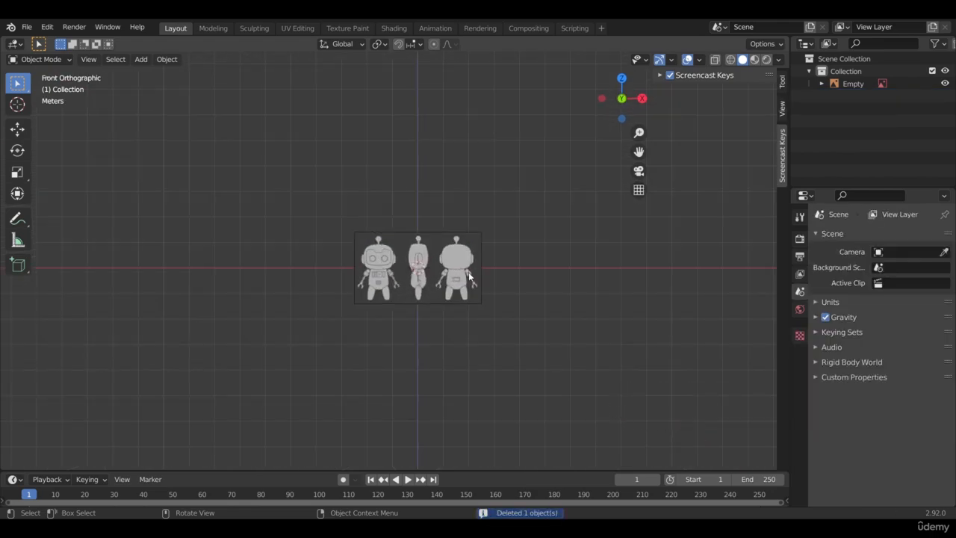
{"action": "scroll", "coordinate": [470, 276], "scroll_direction": "up", "scroll_amount": 6}
{"action": "middle_click_drag", "start_coordinate": [472, 261], "coordinate": [430, 229], "text": "shift"}
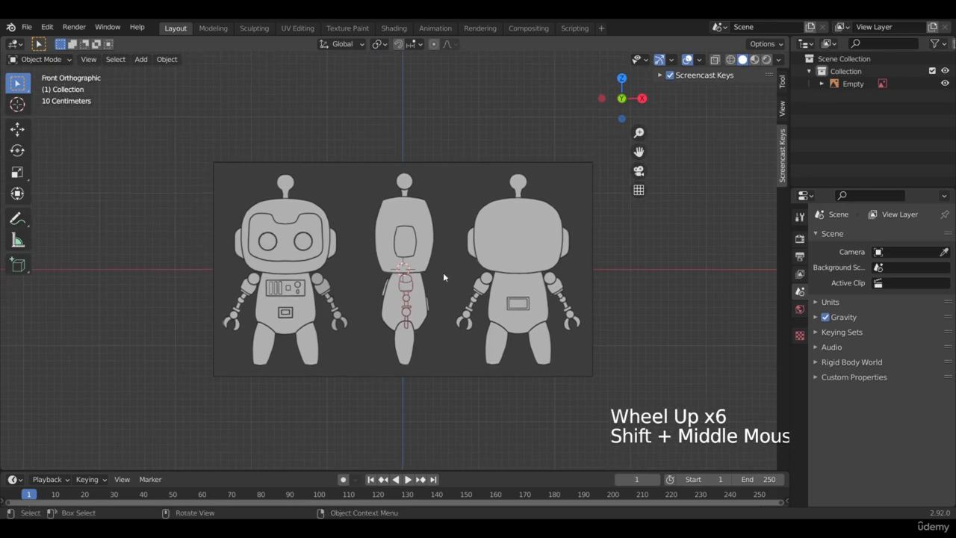
{"action": "left_click", "coordinate": [438, 253]}
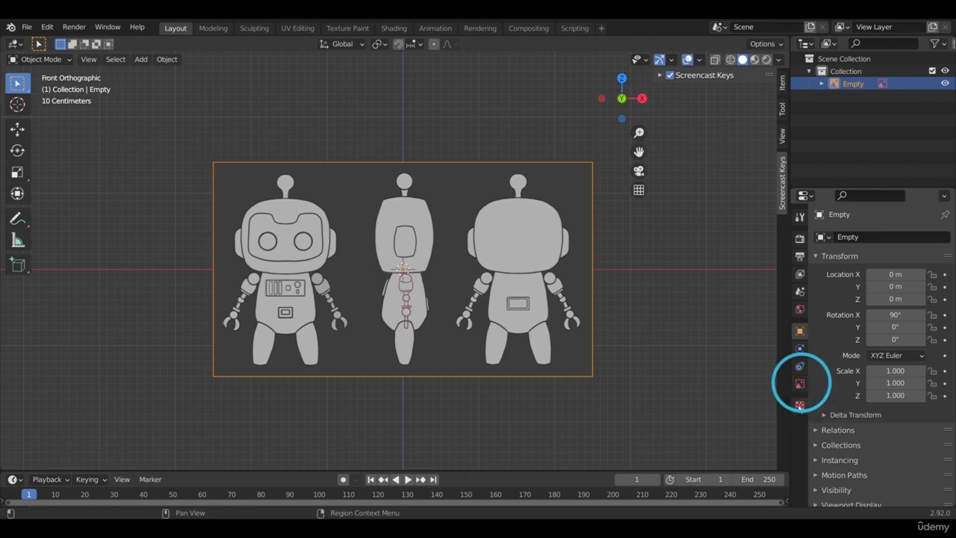
{"action": "left_click", "coordinate": [799, 384]}
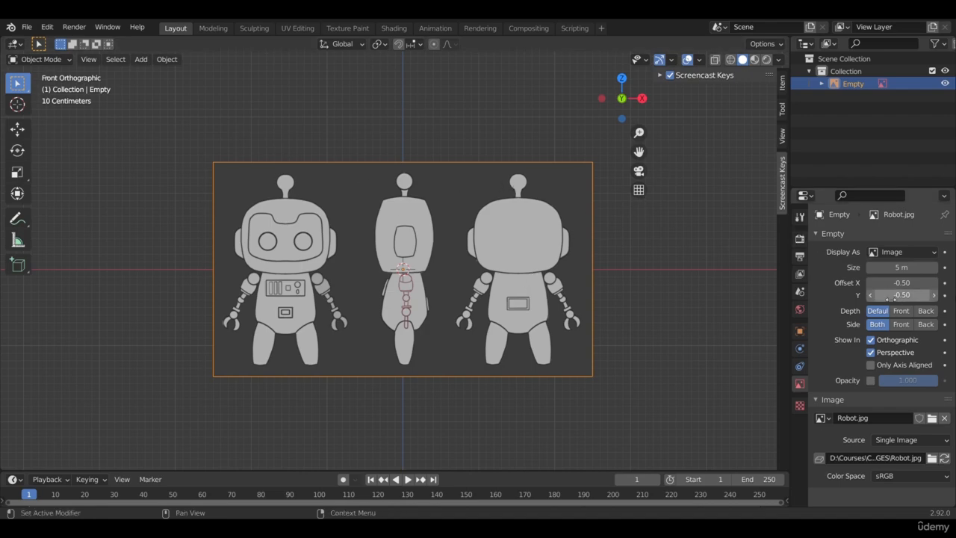
{"action": "left_click_drag", "start_coordinate": [871, 283], "coordinate": [898, 283]}
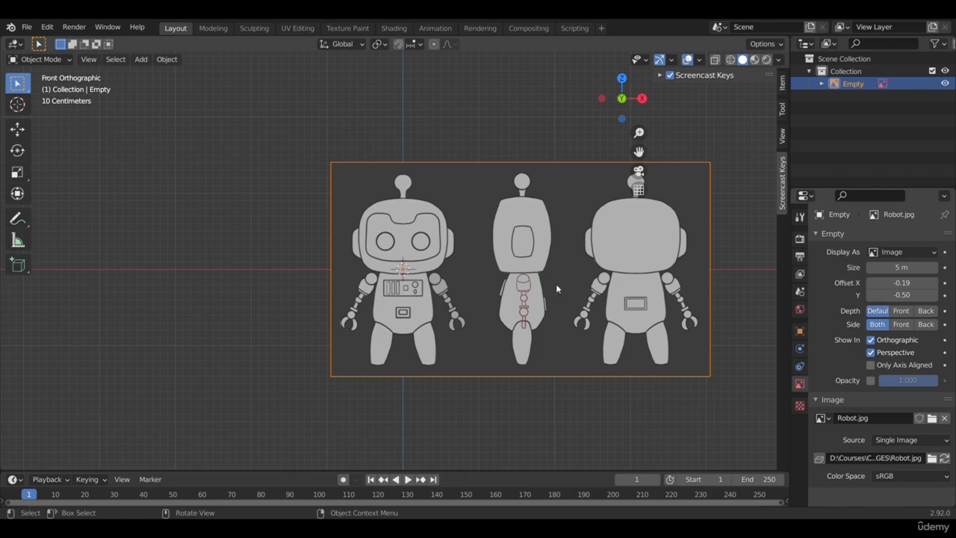
Enable opacity for the reference image and fine-tune its X offset so the front robot's antenna is centred on the vertical axis.
{"action": "left_click", "coordinate": [870, 380]}
{"action": "scroll", "coordinate": [424, 209], "scroll_direction": "up", "scroll_amount": 2}
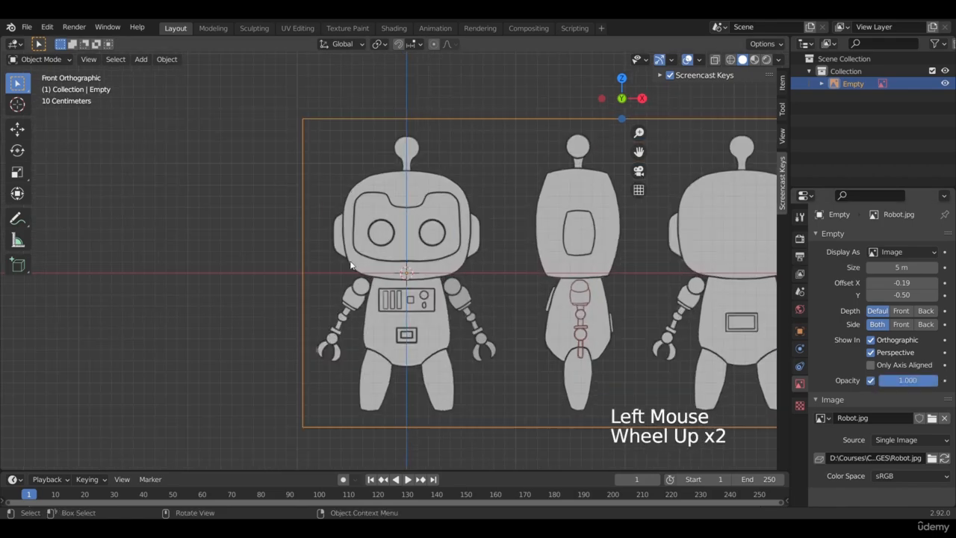
{"action": "middle_click_drag", "start_coordinate": [409, 182], "coordinate": [450, 172], "text": "shift"}
{"action": "scroll", "coordinate": [422, 217], "scroll_direction": "up", "scroll_amount": 3}
{"action": "scroll", "coordinate": [431, 210], "scroll_direction": "up", "scroll_amount": 2}
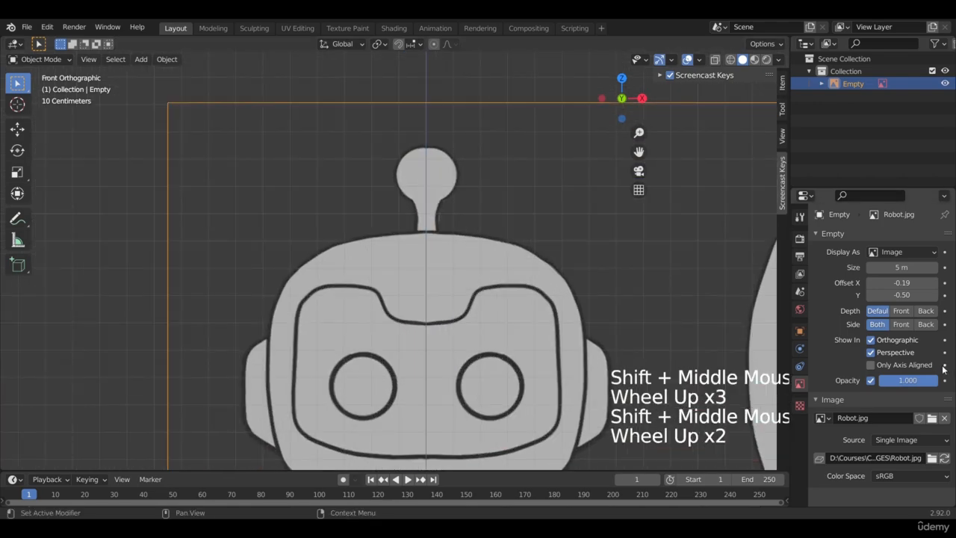
{"action": "left_click_drag", "start_coordinate": [902, 282], "coordinate": [898, 282]}
{"action": "scroll", "coordinate": [417, 208], "scroll_direction": "down", "scroll_amount": 3}
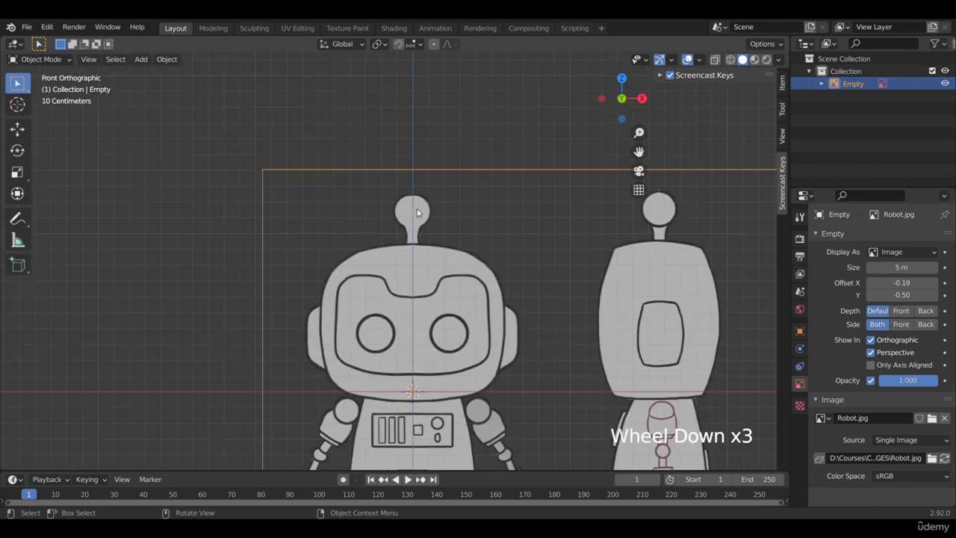
{"action": "middle_click_drag", "start_coordinate": [452, 357], "coordinate": [463, 217], "text": "shift"}
{"action": "scroll", "coordinate": [567, 214], "scroll_direction": "down", "scroll_amount": 6}
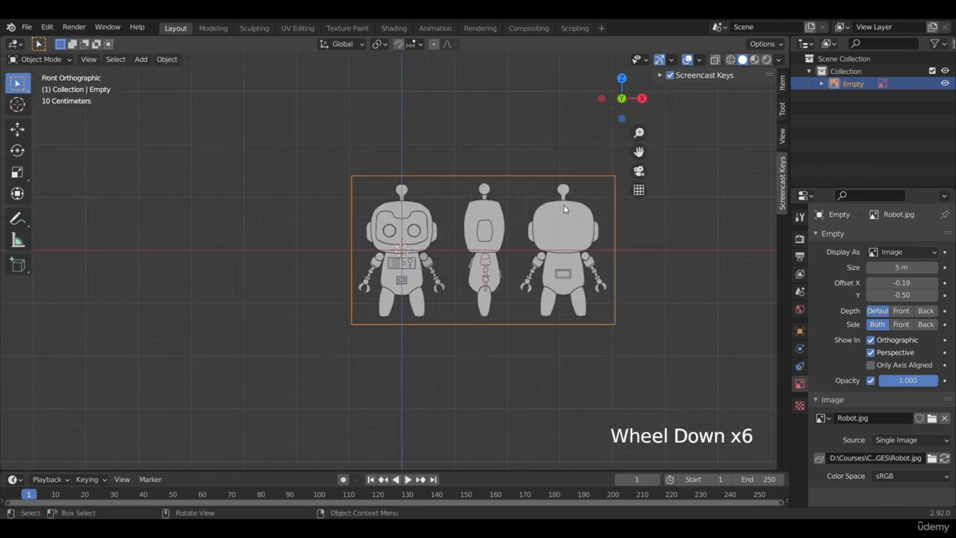
Set the reference image's opacity to 0.7.
{"action": "scroll", "coordinate": [392, 227], "scroll_direction": "up", "scroll_amount": 3}
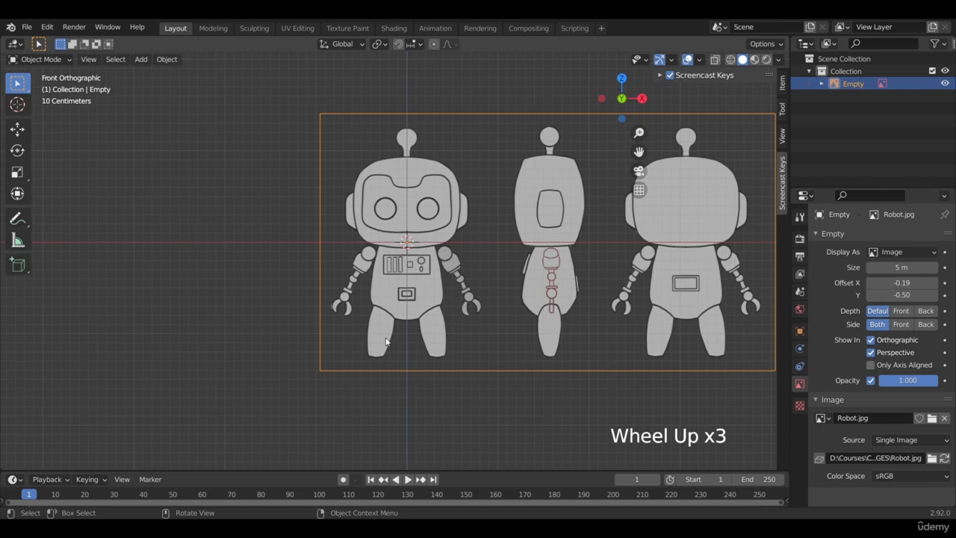
{"action": "left_click_drag", "start_coordinate": [922, 381], "coordinate": [913, 381]}
{"action": "left_click", "coordinate": [925, 385]}
{"action": "type", "text": "0.7"}
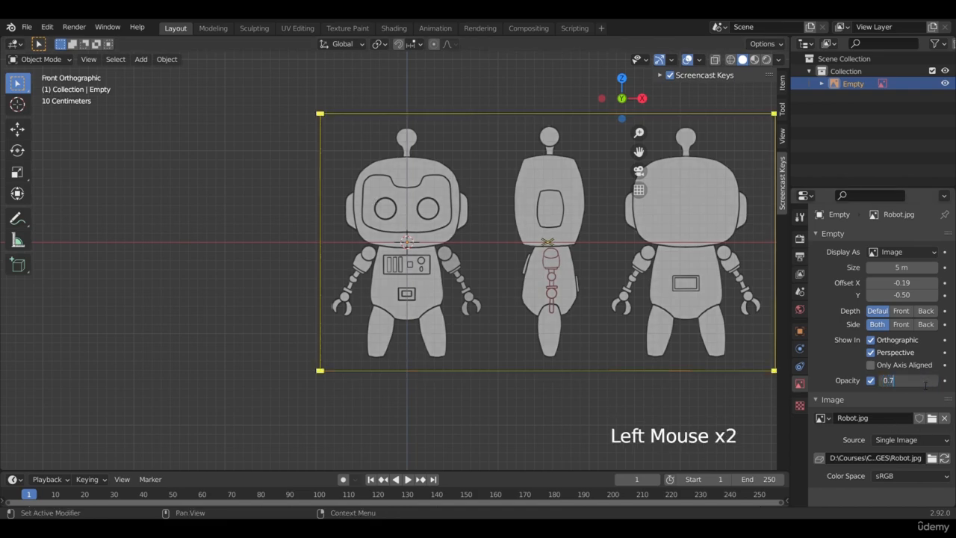
{"action": "key", "text": "Return"}
{"action": "scroll", "coordinate": [858, 351], "scroll_direction": "up", "scroll_amount": 1}
{"action": "scroll", "coordinate": [571, 254], "scroll_direction": "down", "scroll_amount": 2}
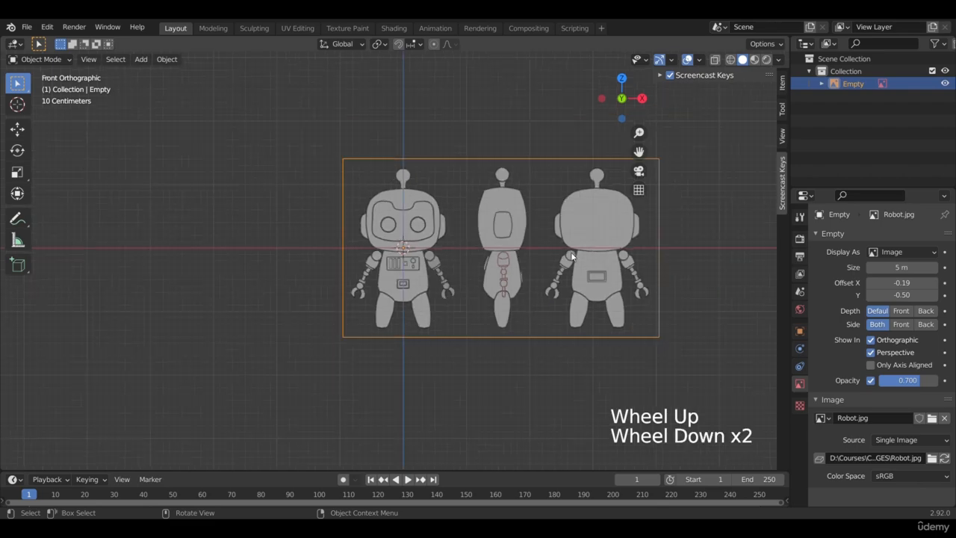
Move the front reference image backwards along the Y axis, well away from the world origin.
{"action": "middle_click_drag", "start_coordinate": [712, 245], "coordinate": [551, 291]}
{"action": "scroll", "coordinate": [552, 291], "scroll_direction": "down", "scroll_amount": 5}
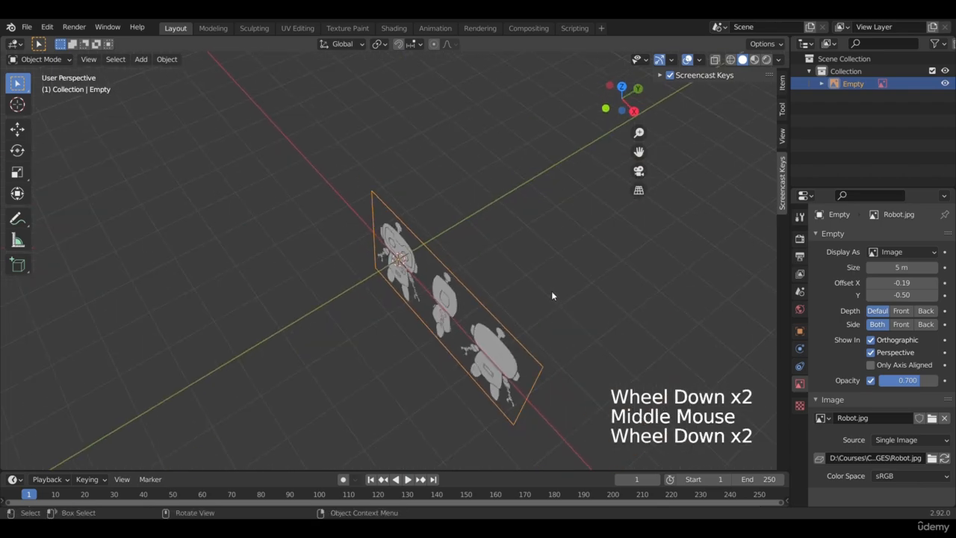
{"action": "left_click", "coordinate": [437, 315]}
{"action": "scroll", "coordinate": [438, 315], "scroll_direction": "up", "scroll_amount": 3}
{"action": "left_click", "coordinate": [17, 129]}
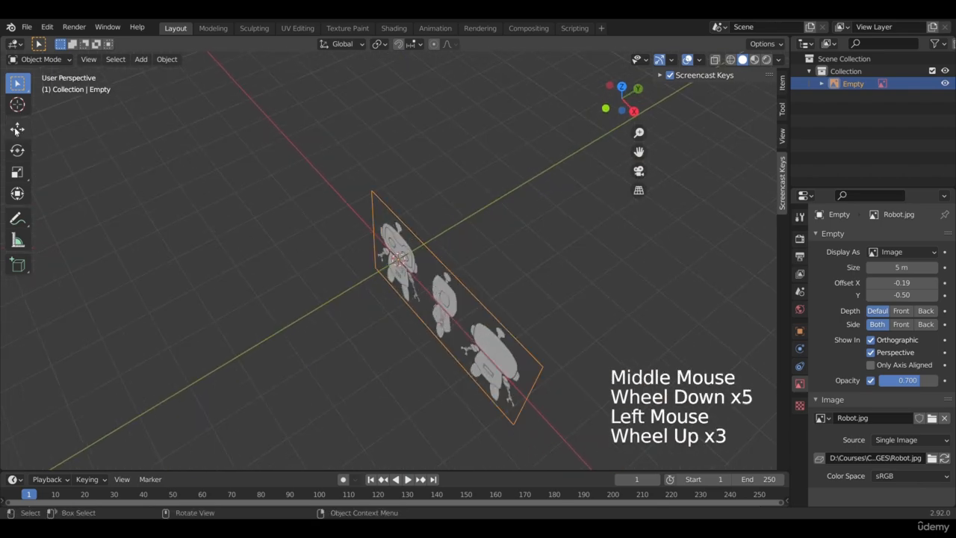
{"action": "left_click_drag", "start_coordinate": [436, 236], "coordinate": [598, 199]}
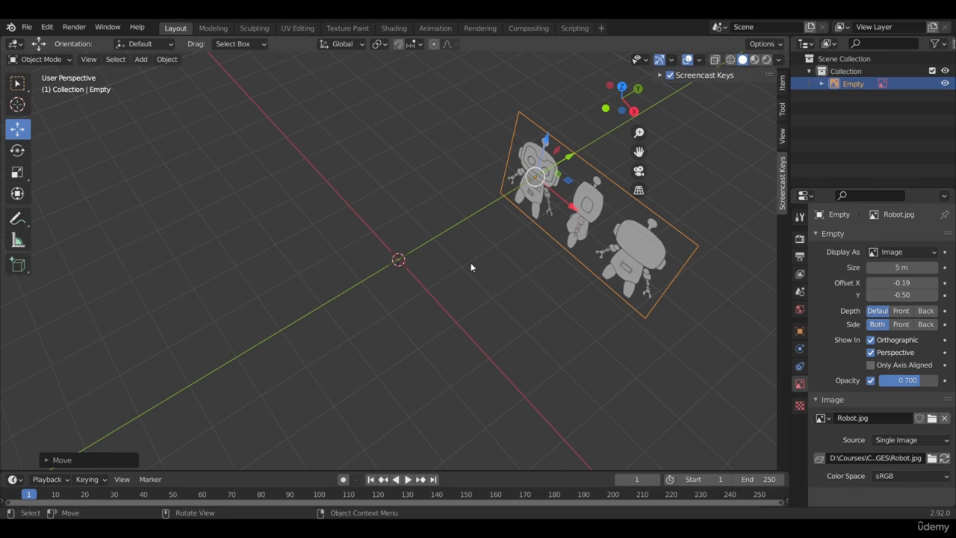
In the right orthographic view, add Robot.jpg as a second reference image aligned to the view.
{"action": "key", "text": "KP_3"}
{"action": "scroll", "coordinate": [471, 267], "scroll_direction": "up", "scroll_amount": 3}
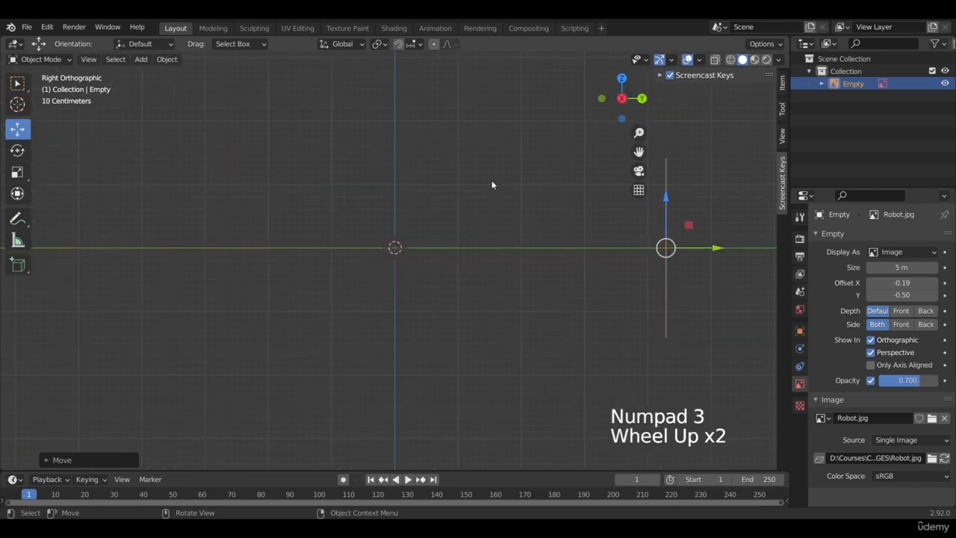
{"action": "key", "text": "shift+a"}
{"action": "mouse_move", "coordinate": [340, 285]}
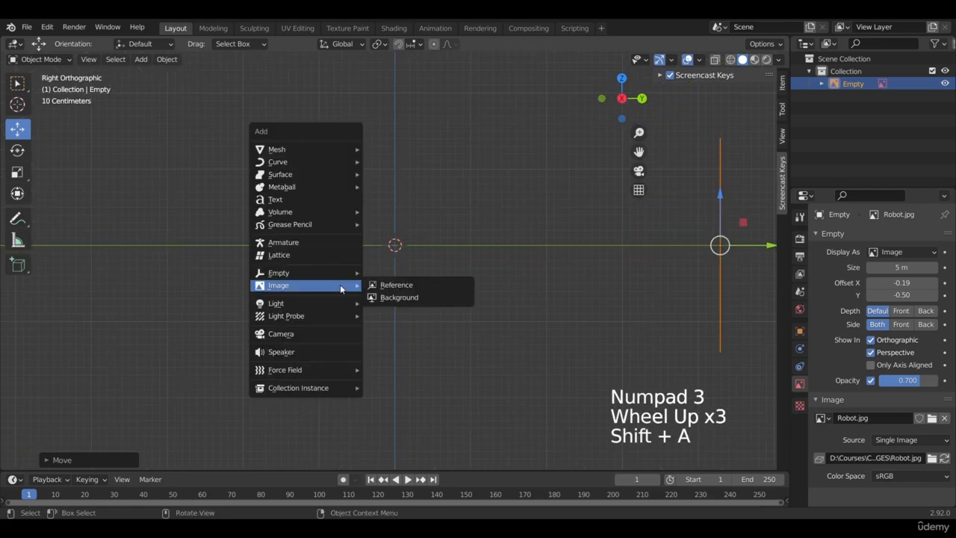
{"action": "left_click", "coordinate": [409, 285]}
{"action": "left_click", "coordinate": [348, 186]}
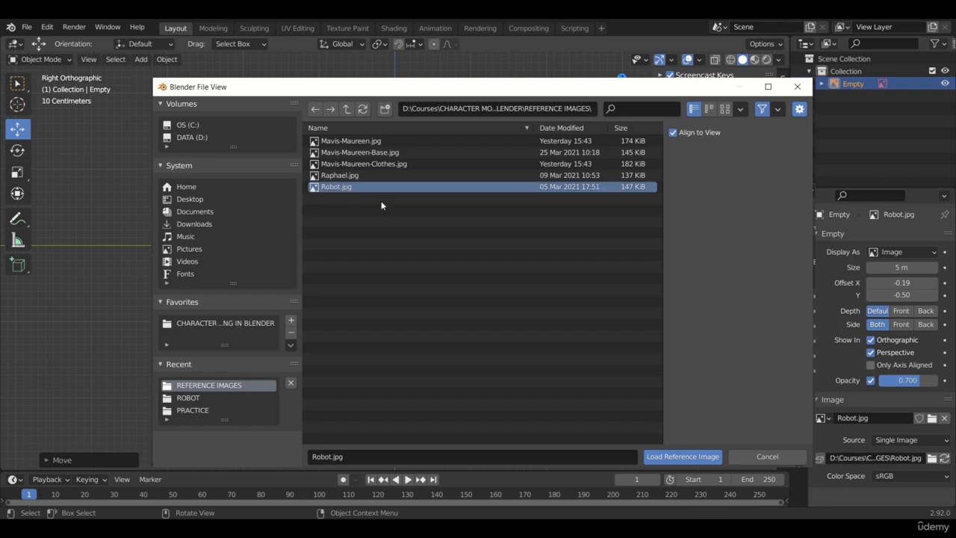
{"action": "double_click", "coordinate": [383, 190]}
Enable opacity for the new side reference image and set it to 0.7.
{"action": "scroll", "coordinate": [383, 189], "scroll_direction": "up", "scroll_amount": 1}
{"action": "middle_click_drag", "start_coordinate": [413, 134], "coordinate": [405, 178], "text": "shift"}
{"action": "scroll", "coordinate": [380, 152], "scroll_direction": "up", "scroll_amount": 1}
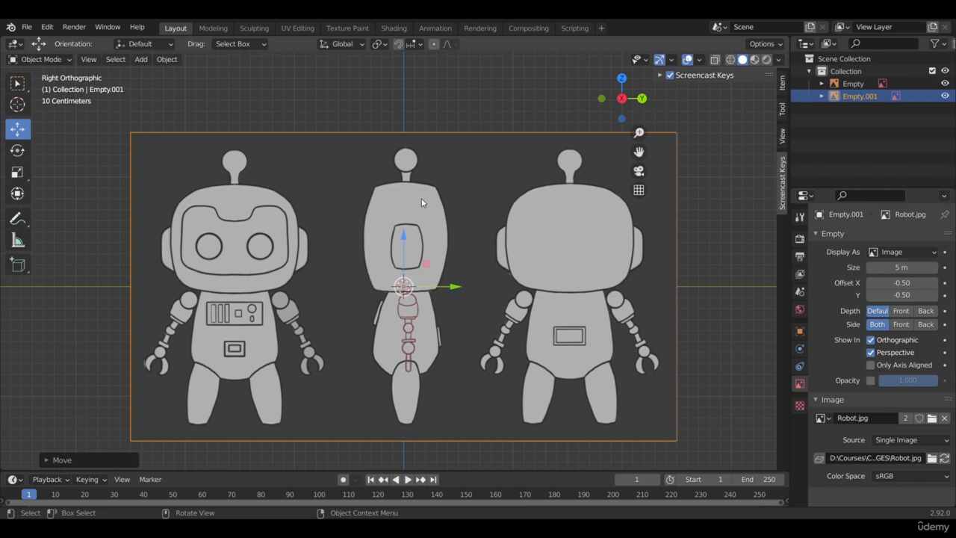
{"action": "scroll", "coordinate": [421, 199], "scroll_direction": "up", "scroll_amount": 1}
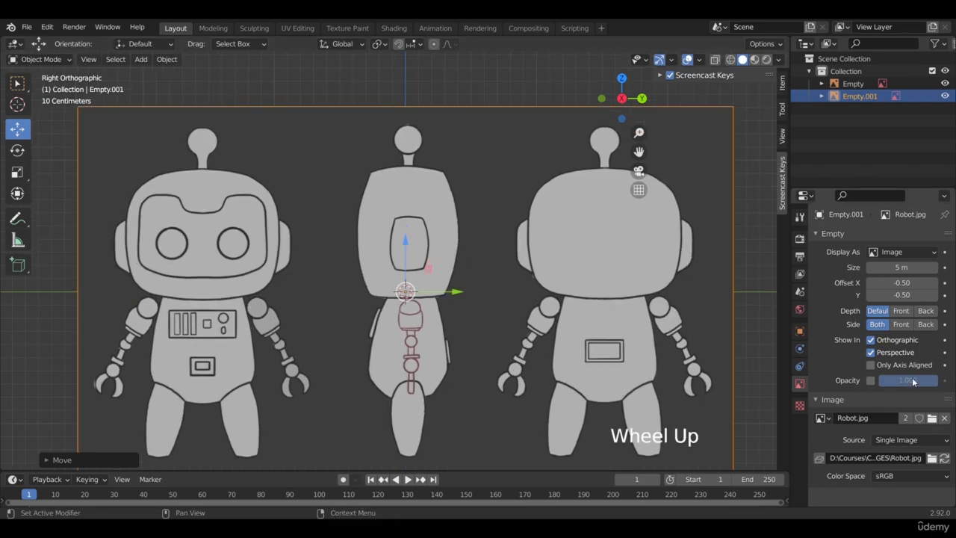
{"action": "left_click", "coordinate": [871, 380]}
{"action": "left_click", "coordinate": [905, 381]}
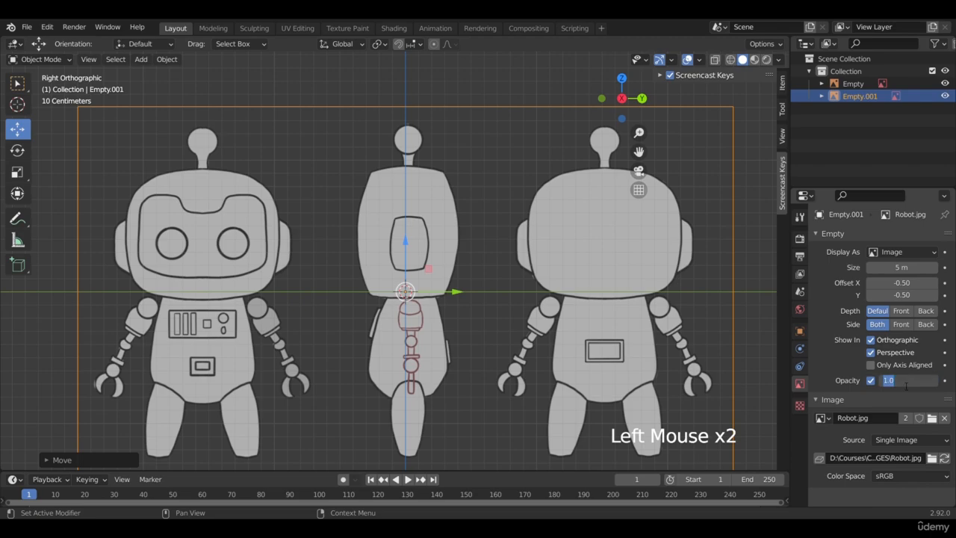
{"action": "type", "text": "0.7"}
{"action": "key", "text": "Return"}
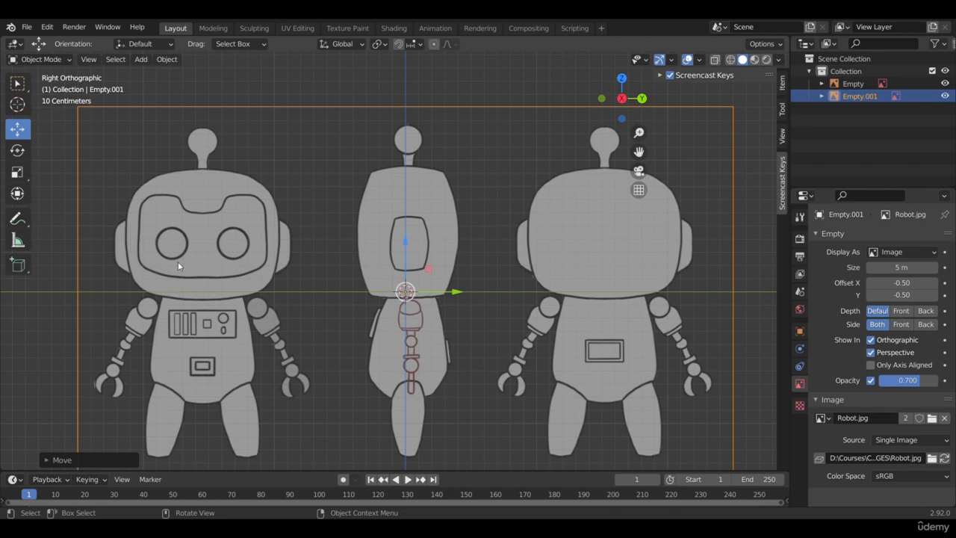
Limit the side reference image's display to its front side and move it along the negative X axis, well away from the origin.
{"action": "left_click", "coordinate": [903, 325]}
{"action": "middle_click_drag", "start_coordinate": [352, 298], "coordinate": [341, 243]}
{"action": "scroll", "coordinate": [475, 304], "scroll_direction": "down", "scroll_amount": 4}
{"action": "left_click_drag", "start_coordinate": [450, 275], "coordinate": [247, 265]}
Select the front reference image and limit its display to its front side.
{"action": "left_click", "coordinate": [506, 215]}
{"action": "mouse_move", "coordinate": [506, 210]}
{"action": "middle_mouse_down"}
{"action": "mouse_move", "coordinate": [613, 217]}
{"action": "mouse_move", "coordinate": [493, 204]}
{"action": "middle_mouse_up"}
{"action": "left_click", "coordinate": [900, 327]}
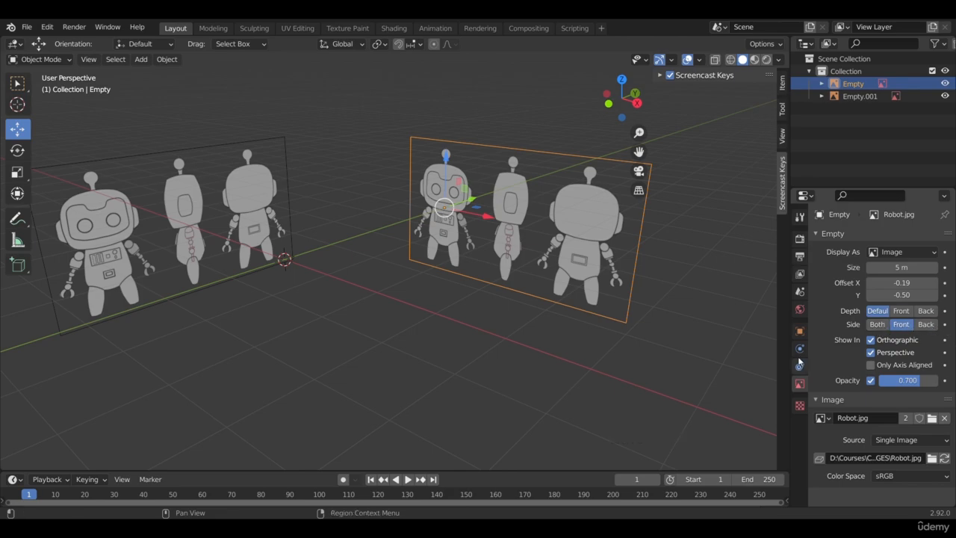
Select both reference images and raise them along Z in front view until the robot's feet rest on the horizontal axis.
{"action": "middle_click_drag", "start_coordinate": [471, 305], "coordinate": [422, 249]}
{"action": "scroll", "coordinate": [428, 276], "scroll_direction": "up", "scroll_amount": 3}
{"action": "scroll", "coordinate": [427, 275], "scroll_direction": "down", "scroll_amount": 3}
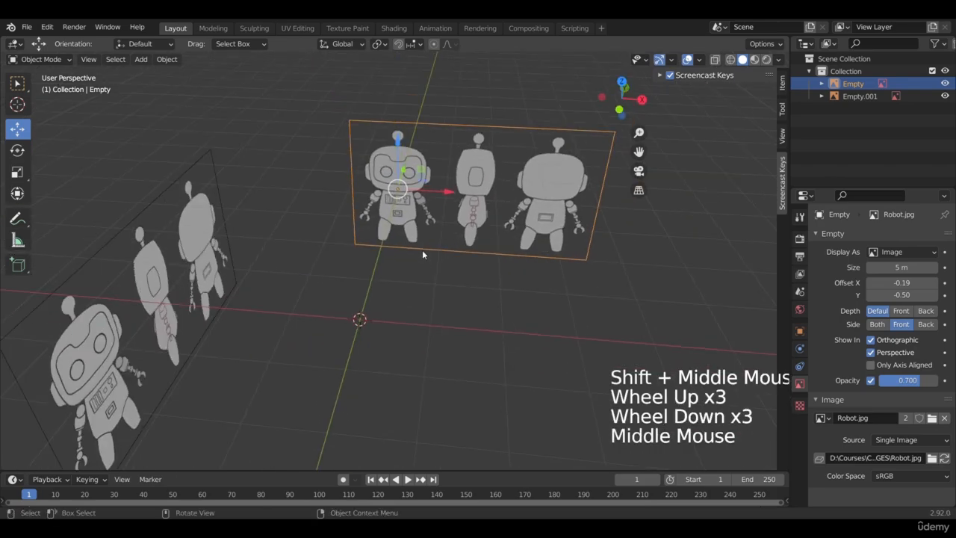
{"action": "left_click", "coordinate": [179, 247]}
{"action": "left_click", "coordinate": [393, 170], "text": "shift"}
{"action": "key", "text": "KP_1"}
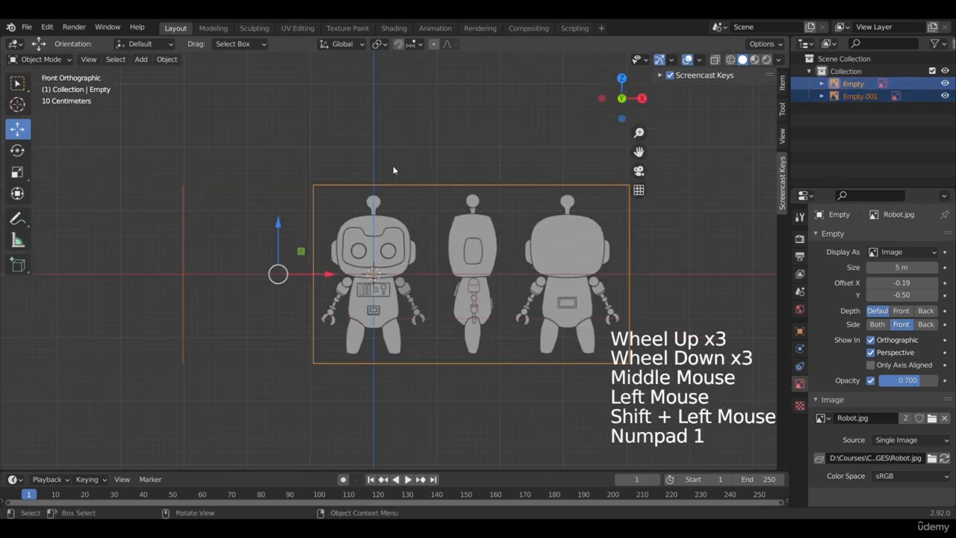
{"action": "scroll", "coordinate": [445, 120], "scroll_direction": "up", "scroll_amount": 2}
{"action": "left_click_drag", "start_coordinate": [231, 248], "coordinate": [244, 141]}
{"action": "scroll", "coordinate": [350, 181], "scroll_direction": "up", "scroll_amount": 2}
{"action": "middle_click_drag", "start_coordinate": [350, 181], "coordinate": [403, 330], "text": "shift"}
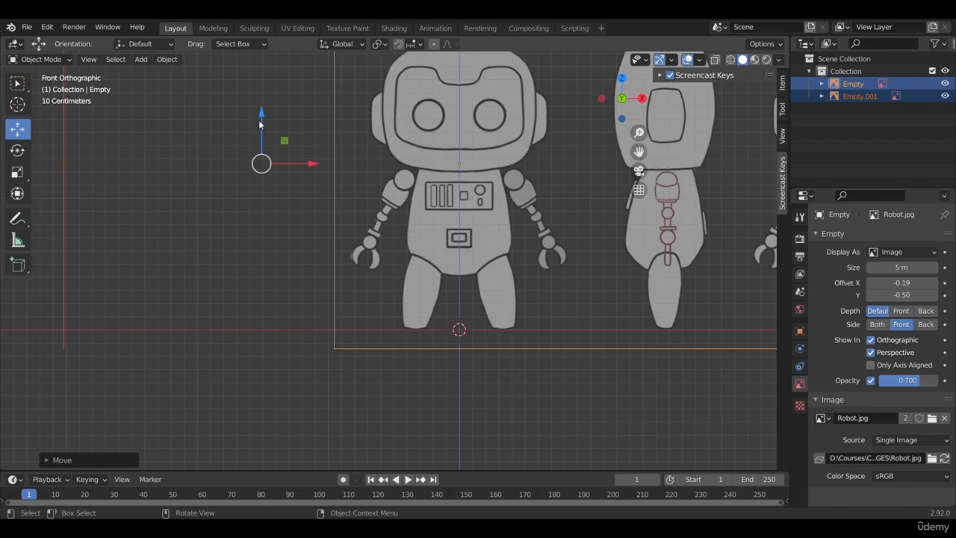
{"action": "left_click_drag", "start_coordinate": [259, 124], "coordinate": [269, 125]}
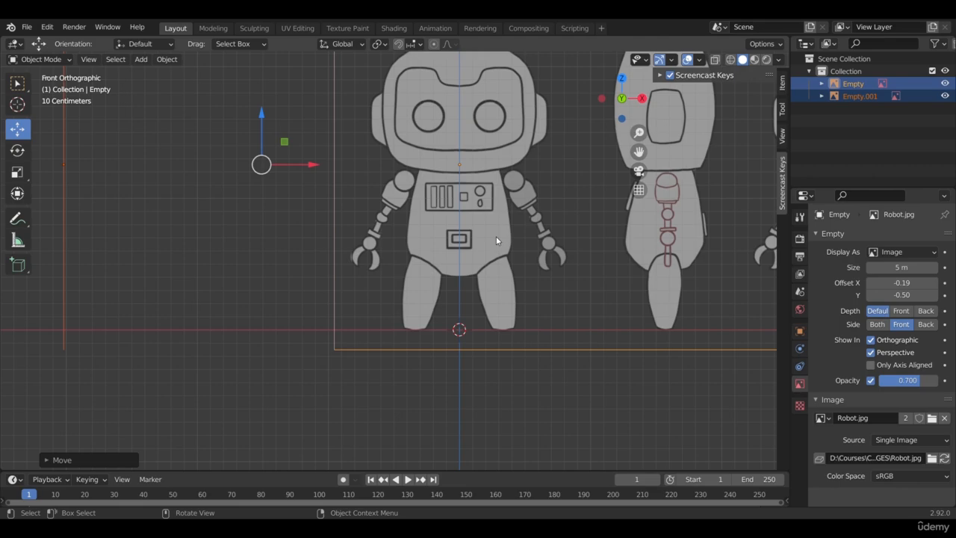
Examine the placement of both raised reference images in perspective, selecting each one in turn.
{"action": "scroll", "coordinate": [540, 226], "scroll_direction": "down", "scroll_amount": 1}
{"action": "scroll", "coordinate": [540, 226], "scroll_direction": "down", "scroll_amount": 1}
{"action": "middle_click_drag", "start_coordinate": [540, 227], "coordinate": [484, 302], "text": "shift"}
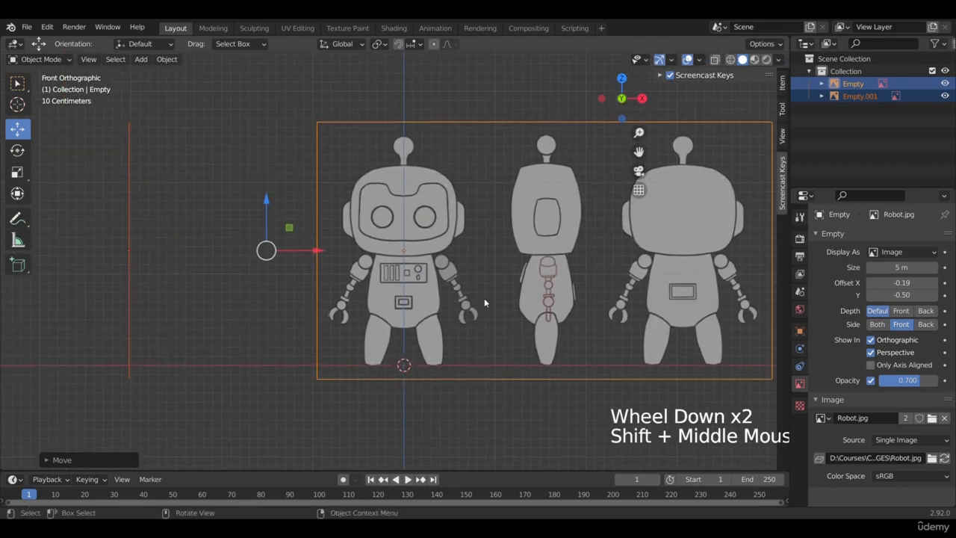
{"action": "middle_click_drag", "start_coordinate": [399, 233], "coordinate": [356, 256]}
{"action": "scroll", "coordinate": [356, 255], "scroll_direction": "down", "scroll_amount": 3}
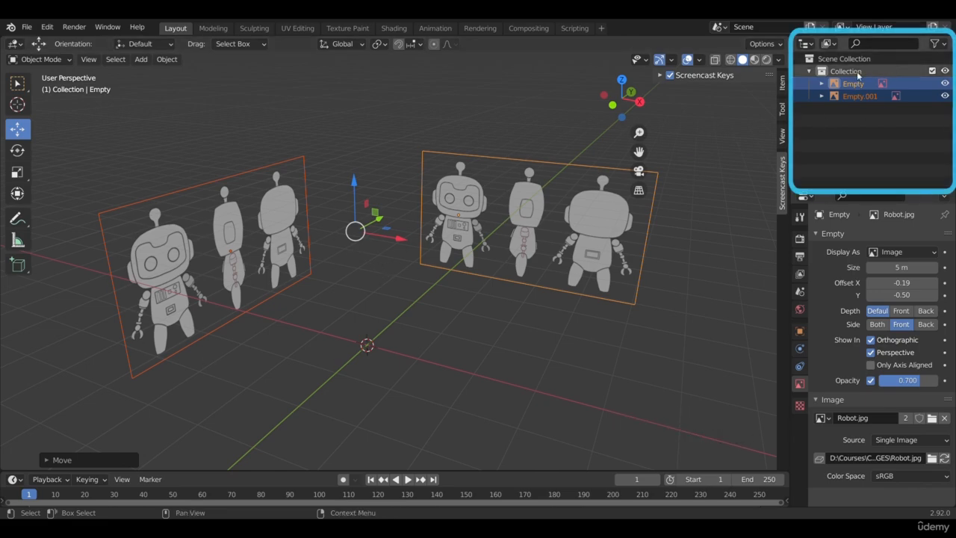
{"action": "left_click", "coordinate": [428, 331]}
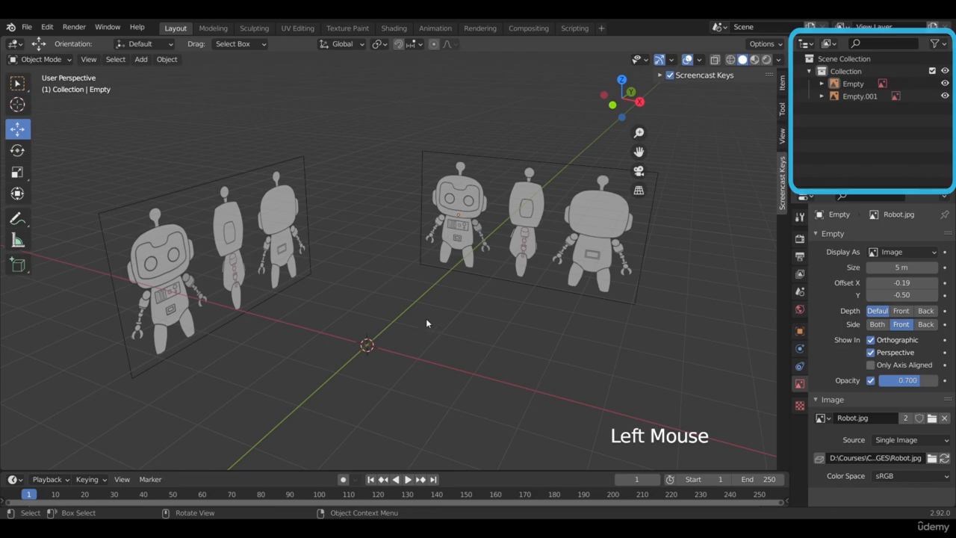
{"action": "left_click", "coordinate": [514, 233]}
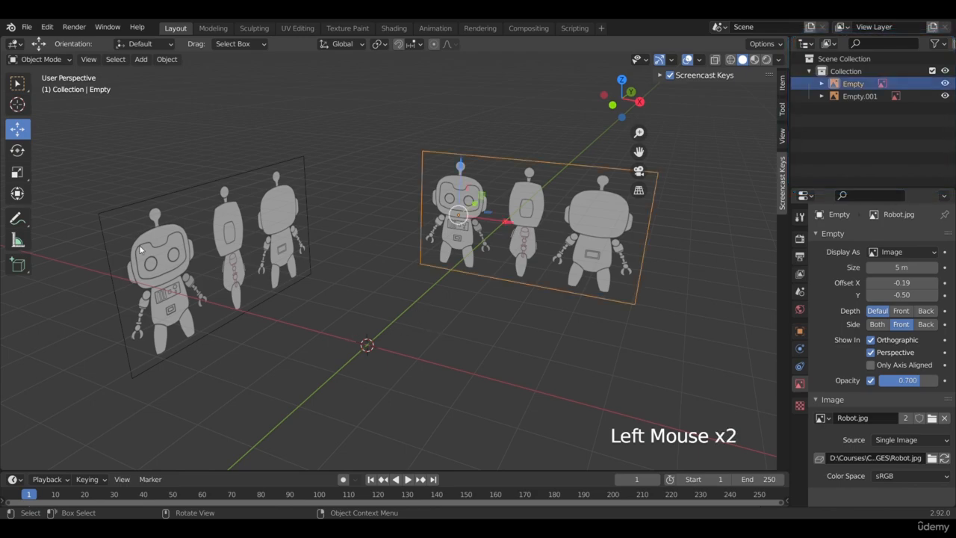
{"action": "left_click", "coordinate": [141, 250]}
{"action": "left_click", "coordinate": [463, 250]}
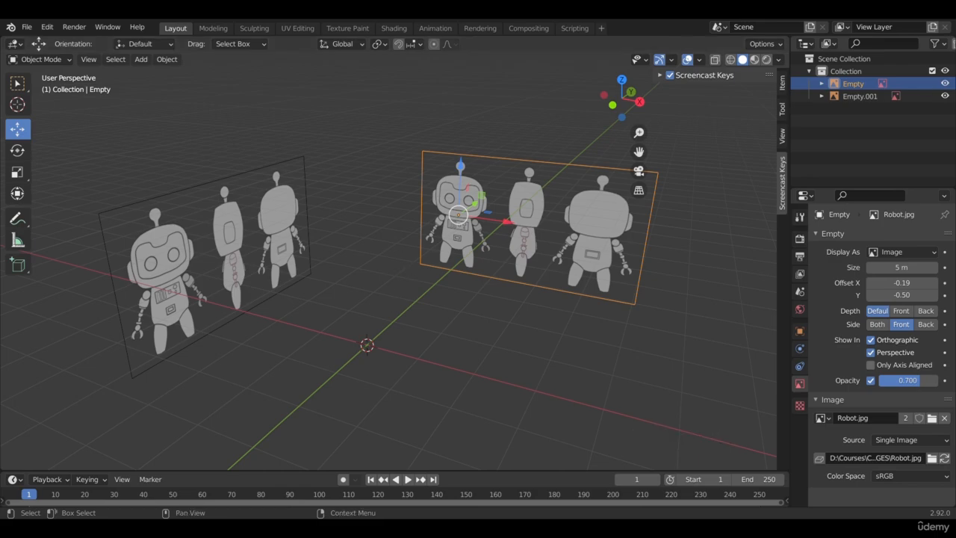
Rename the collection holding the two images to "Reference images".
{"action": "triple_click", "coordinate": [854, 71]}
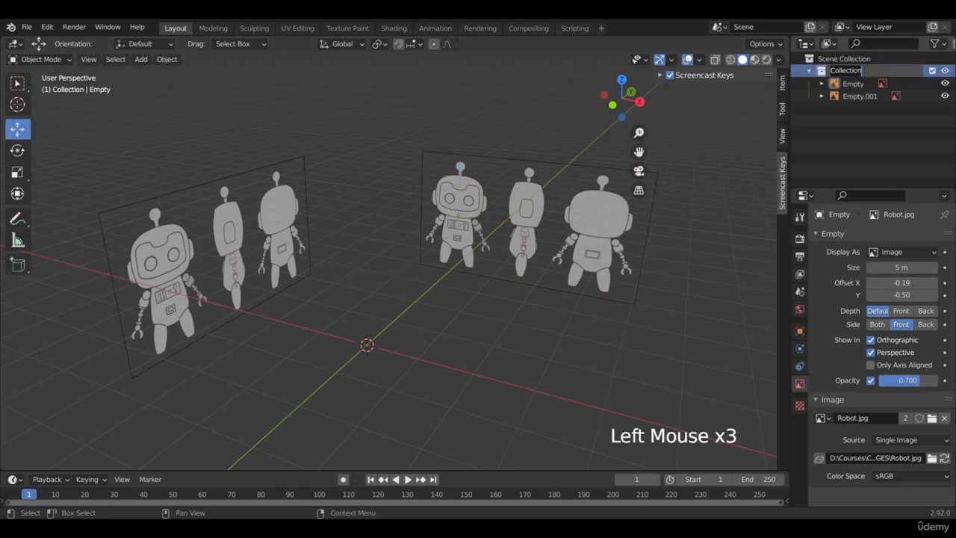
{"action": "type", "text": "Reference"}
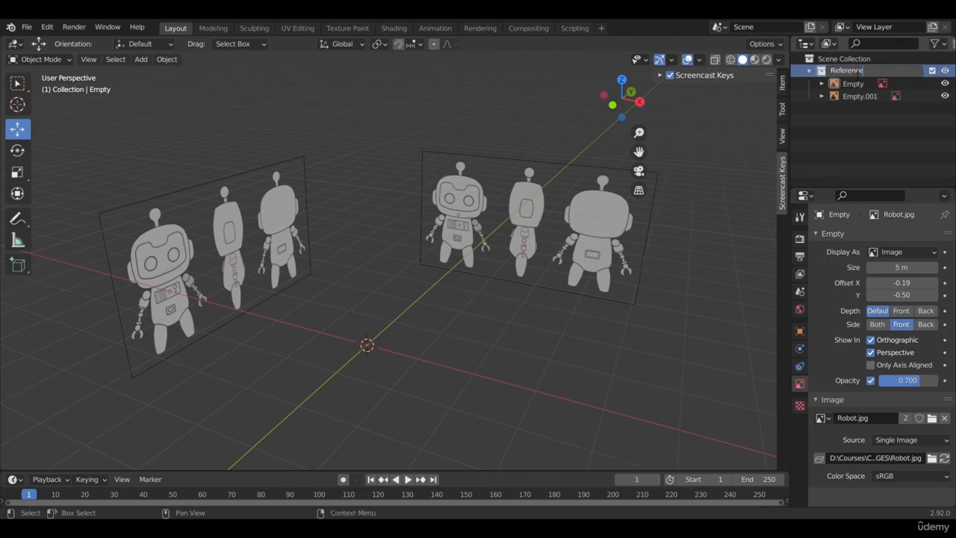
{"action": "type", "text": " images"}
{"action": "key", "text": "Return"}
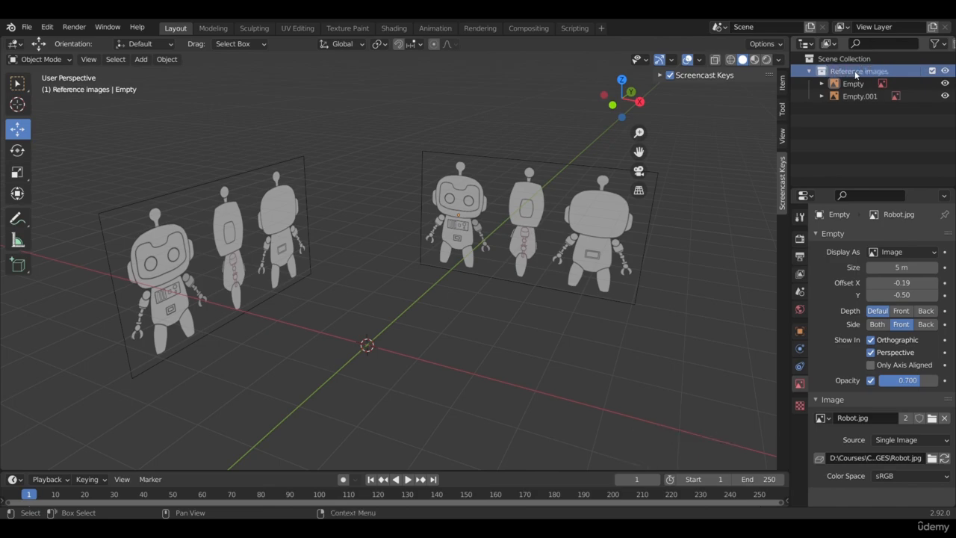
Show the selectability restriction toggles in the outliner and make the Reference images collection unselectable.
{"action": "left_click", "coordinate": [940, 43]}
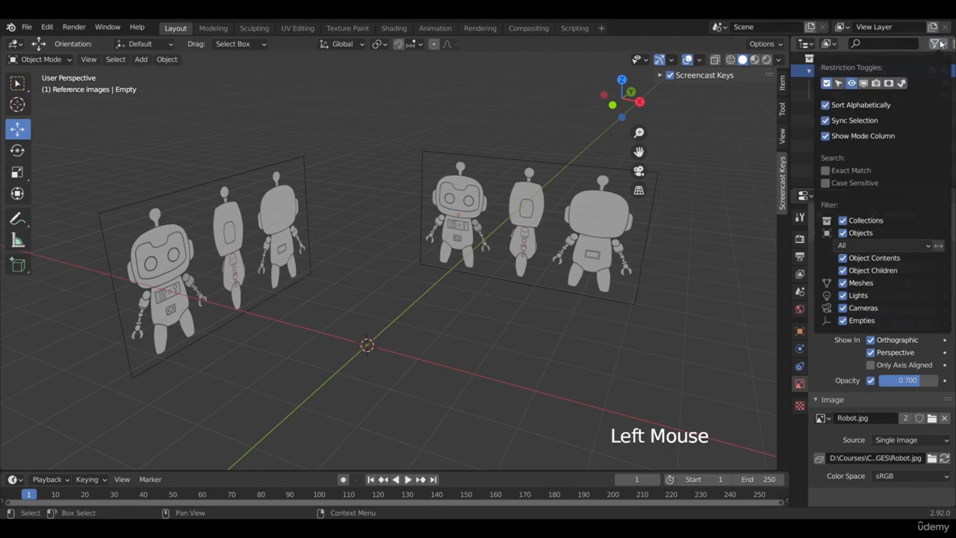
{"action": "left_click", "coordinate": [838, 82]}
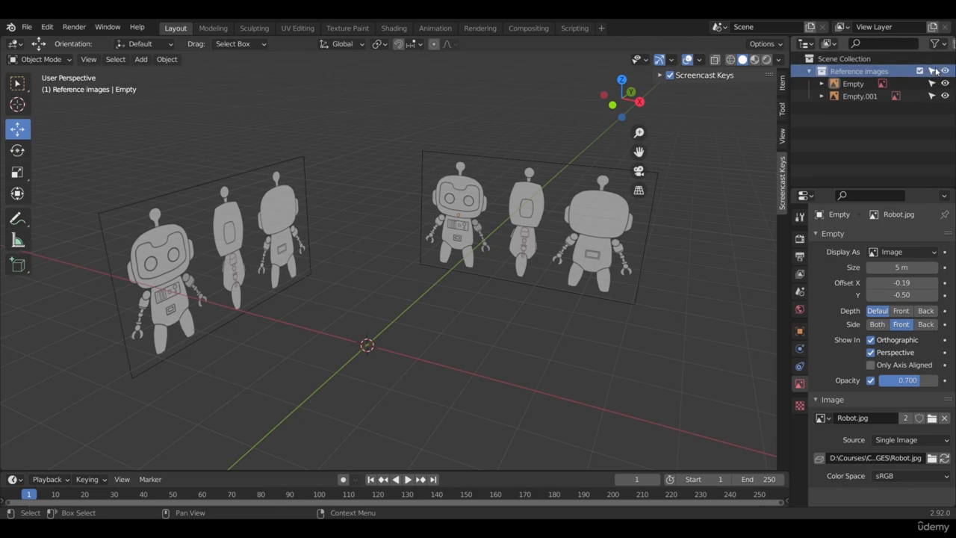
{"action": "left_click", "coordinate": [931, 72]}
Test whether the front and side reference images can still be selected in the viewport.
{"action": "left_click", "coordinate": [454, 251]}
{"action": "left_click", "coordinate": [533, 200]}
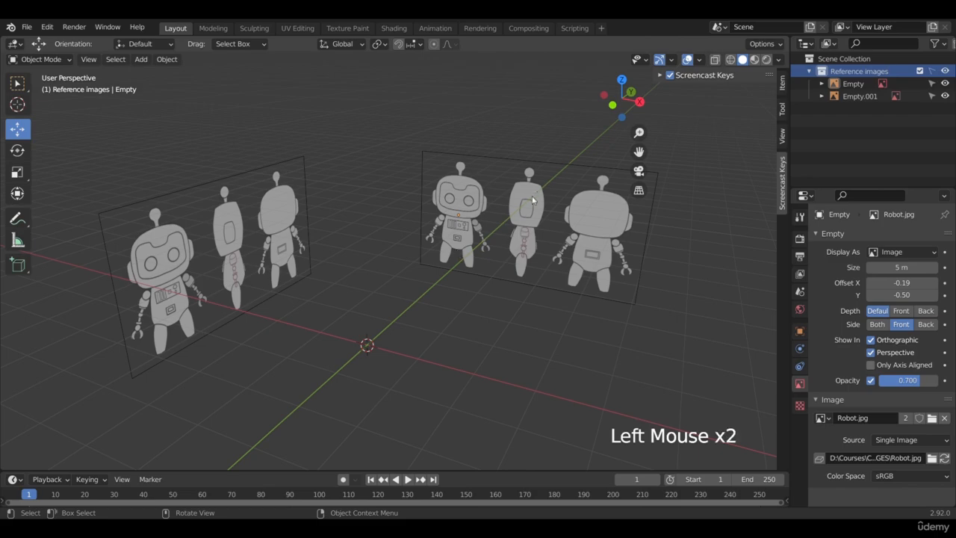
{"action": "left_click", "coordinate": [198, 198]}
{"action": "left_click", "coordinate": [159, 249]}
{"action": "left_click", "coordinate": [178, 273]}
{"action": "left_click", "coordinate": [493, 186]}
{"action": "left_click", "coordinate": [515, 191]}
{"action": "left_click", "coordinate": [486, 157]}
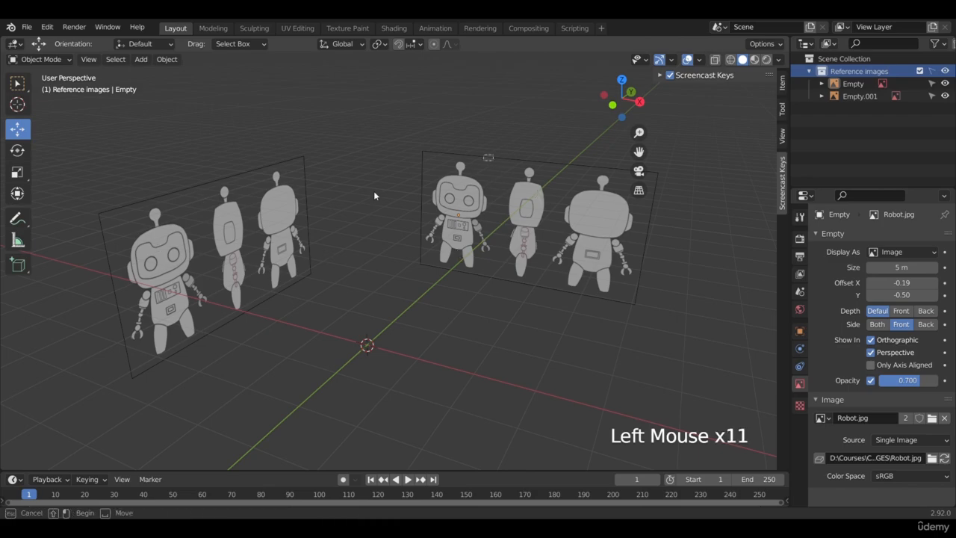
{"action": "left_click", "coordinate": [366, 195]}
{"action": "left_click", "coordinate": [343, 198]}
{"action": "left_click", "coordinate": [456, 199]}
{"action": "left_click_drag", "start_coordinate": [467, 197], "coordinate": [520, 278]}
{"action": "left_click", "coordinate": [505, 196]}
{"action": "left_click", "coordinate": [433, 225]}
Make the Reference images collection selectable, select the front image to test it, and disable the collection's selectability again.
{"action": "left_click", "coordinate": [932, 72]}
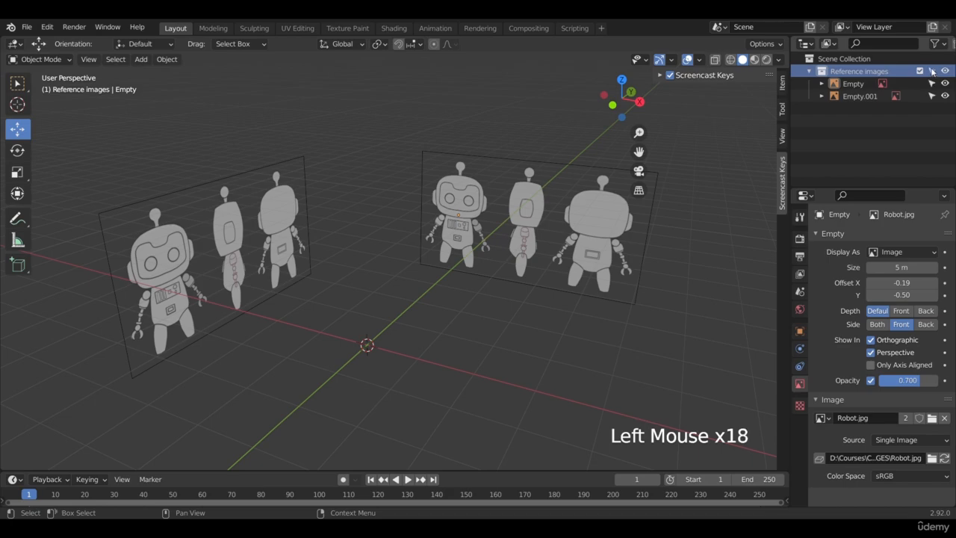
{"action": "left_click", "coordinate": [470, 219]}
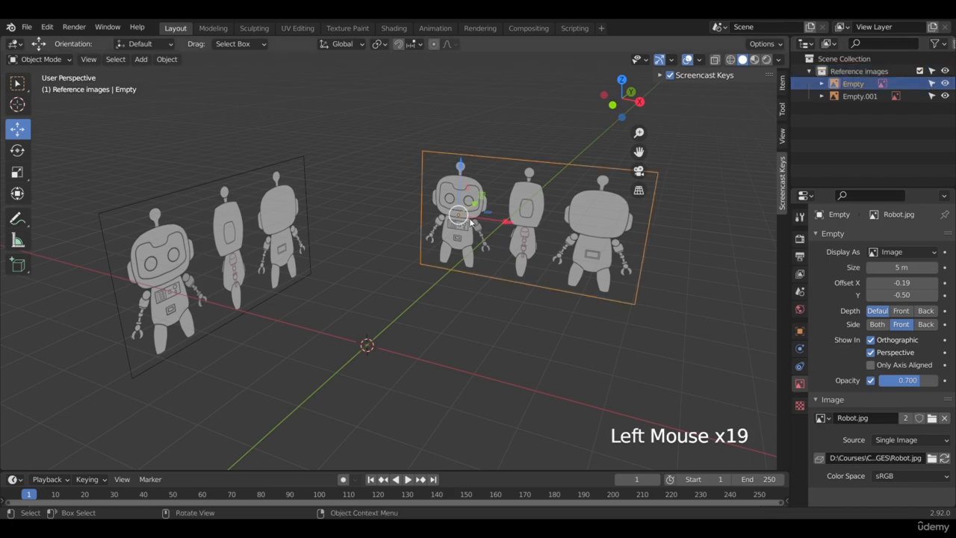
{"action": "left_click", "coordinate": [934, 72]}
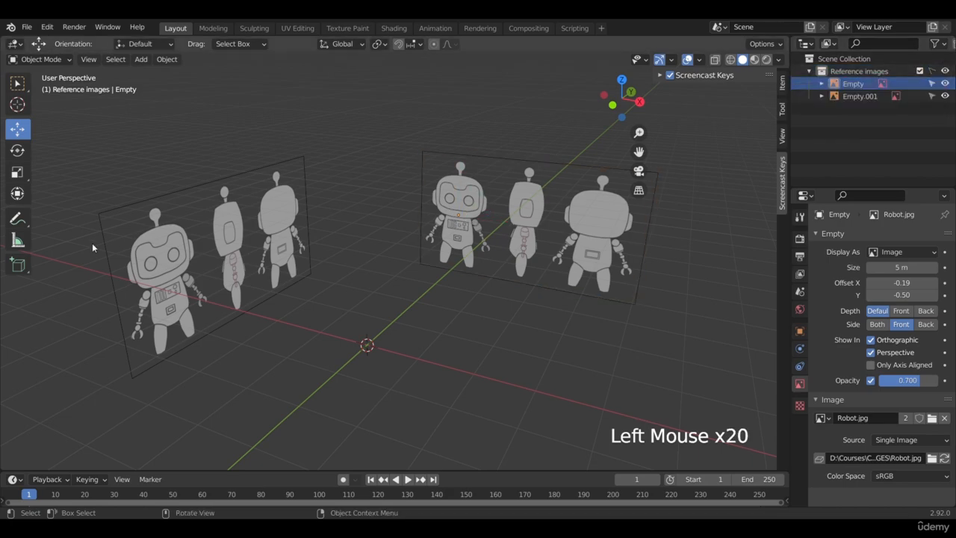
{"action": "middle_click_drag", "start_coordinate": [475, 245], "coordinate": [408, 314]}
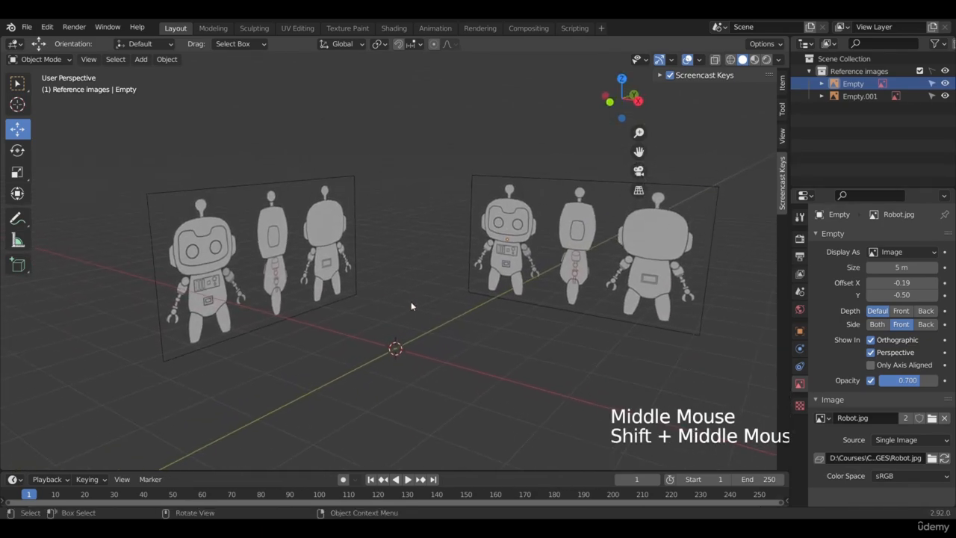
{"action": "middle_click_drag", "start_coordinate": [411, 302], "coordinate": [433, 319]}
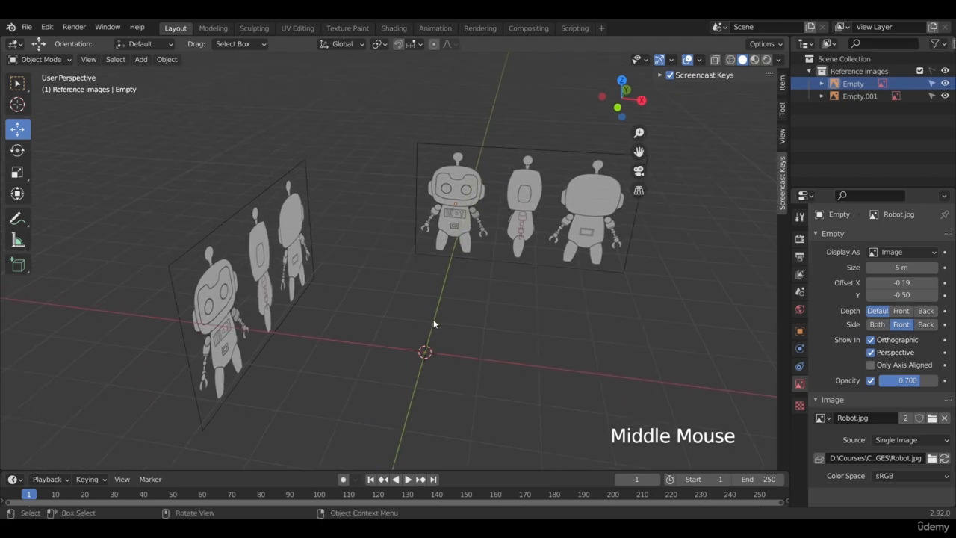